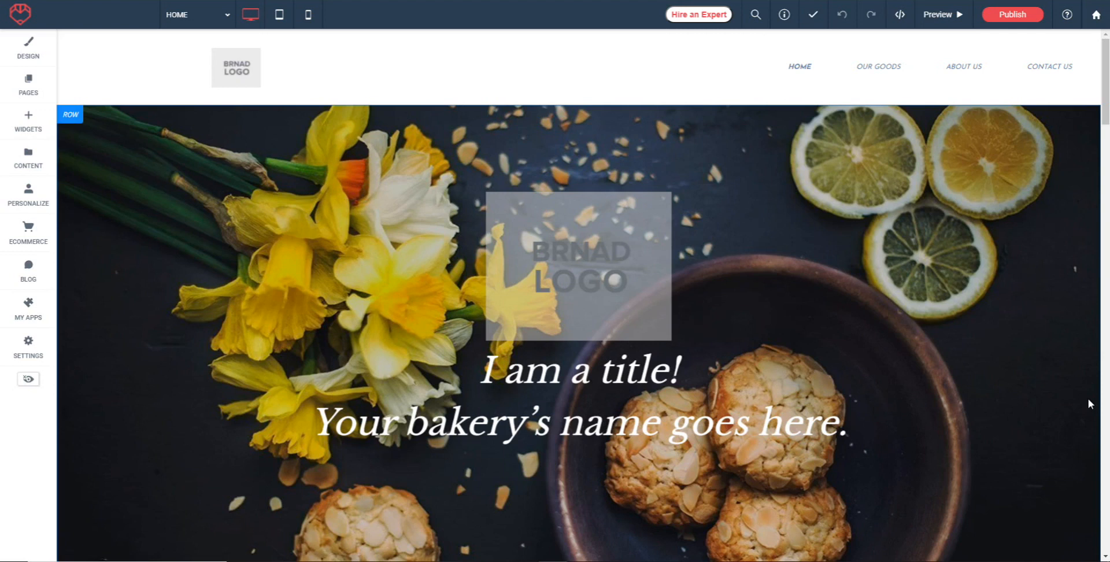
Add a Restaurant Menu widget to the home page below the row of baked goods.
left_click_drag(1105, 79, 1105, 257)
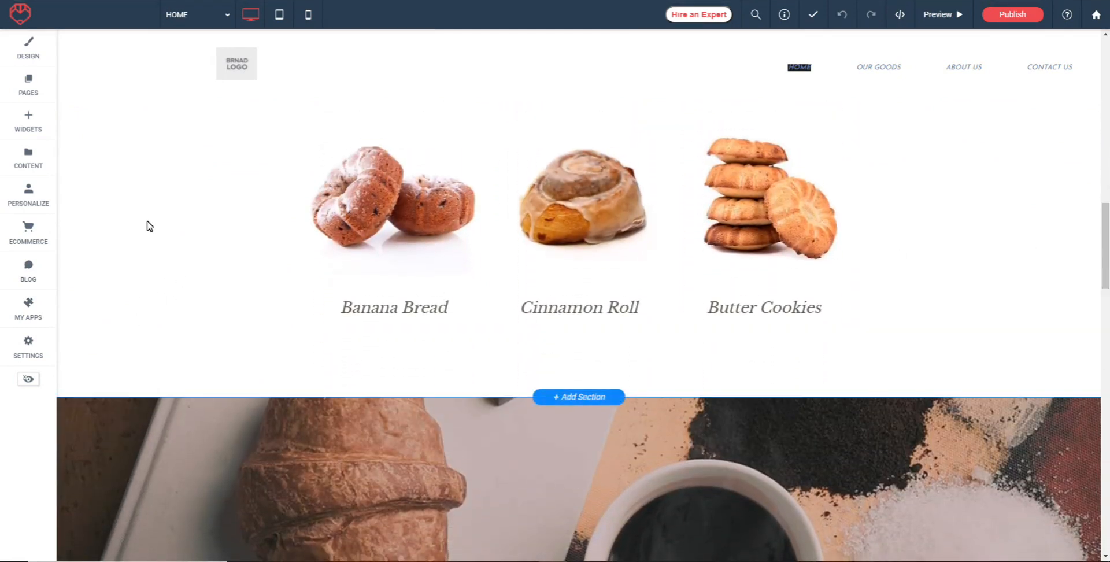
left_click(28, 122)
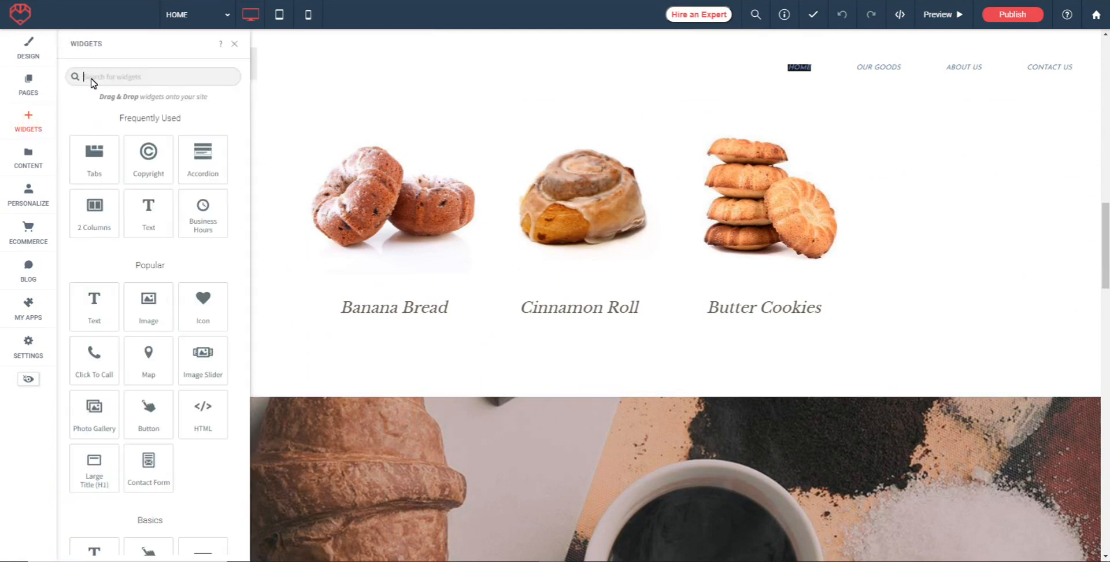
scroll(132, 208, "down", 5)
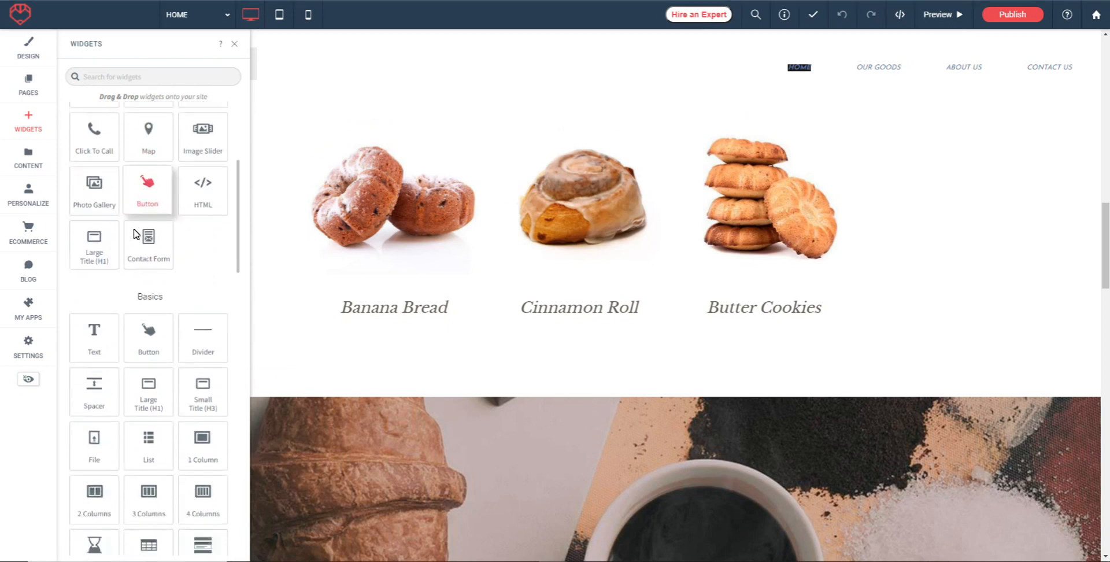
scroll(138, 220, "down", 9)
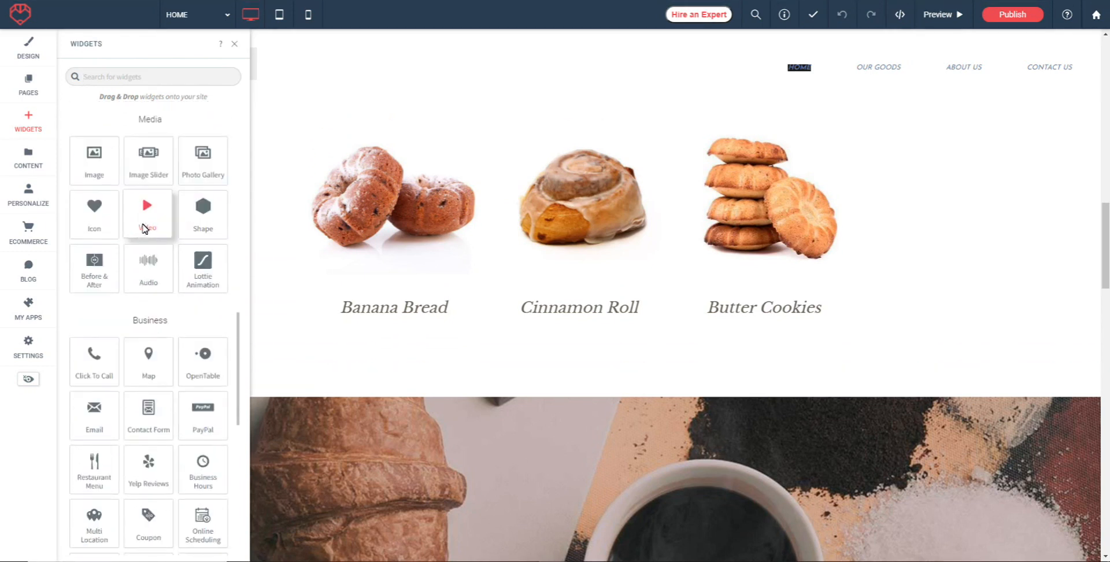
scroll(149, 225, "down", 1)
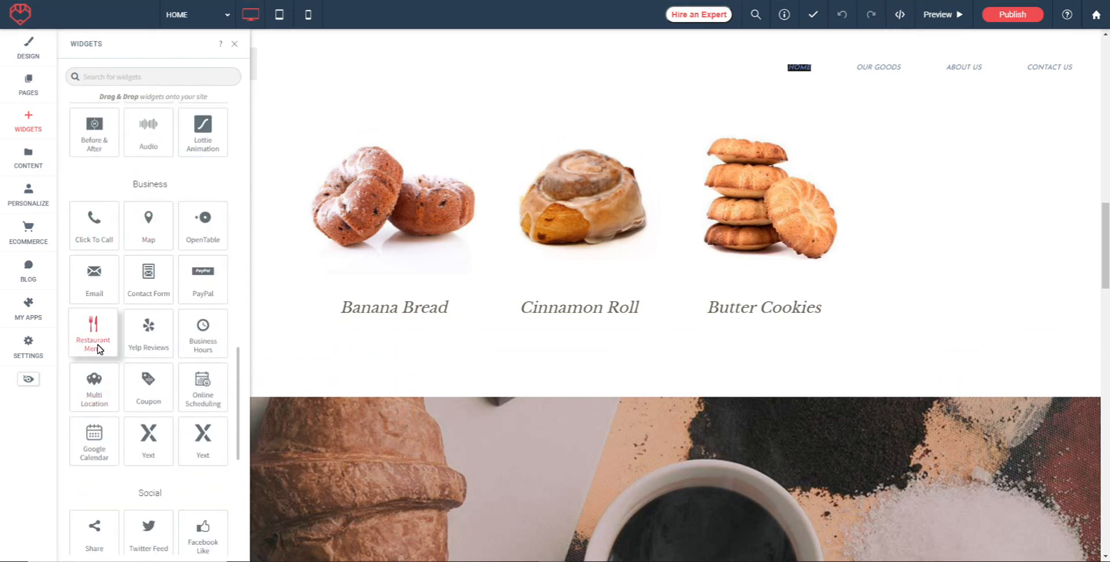
left_click_drag(81, 338, 572, 379)
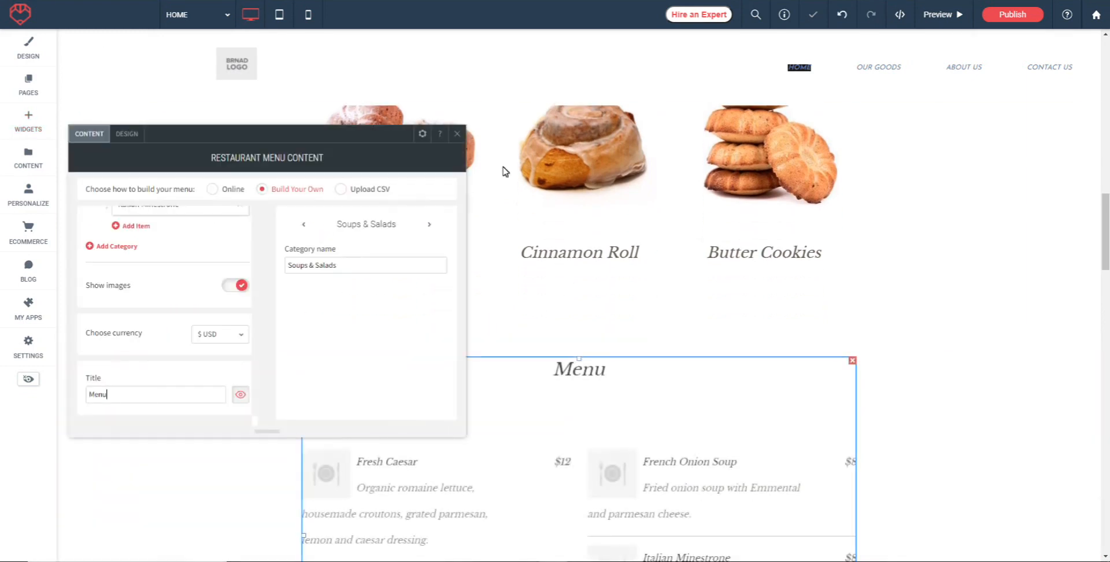
Switch the restaurant menu's build method to Online and back to Build Your Own.
scroll(815, 280, "down", 3)
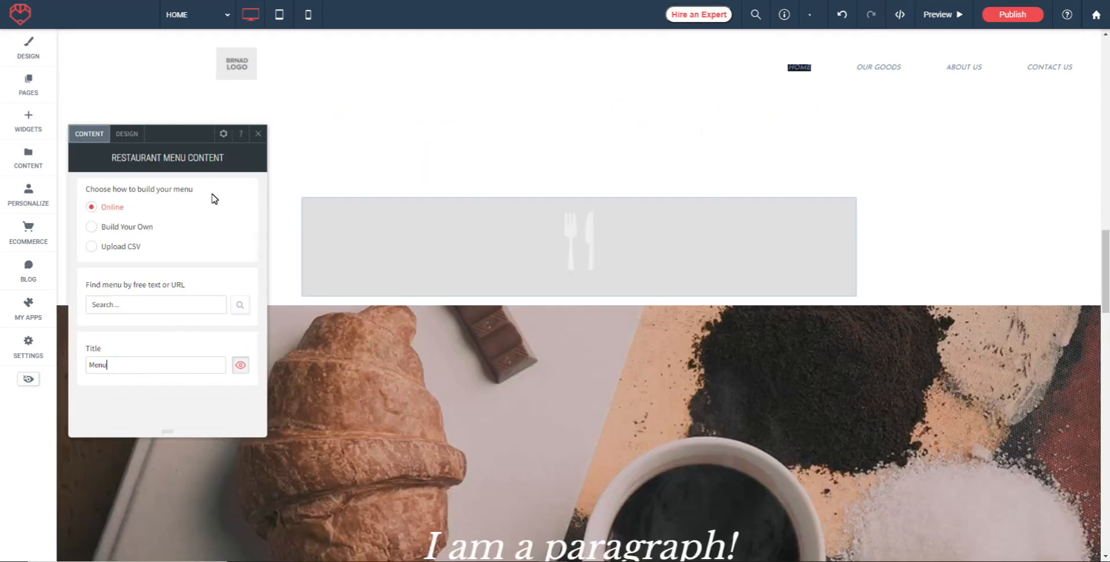
left_click(212, 189)
left_click(91, 228)
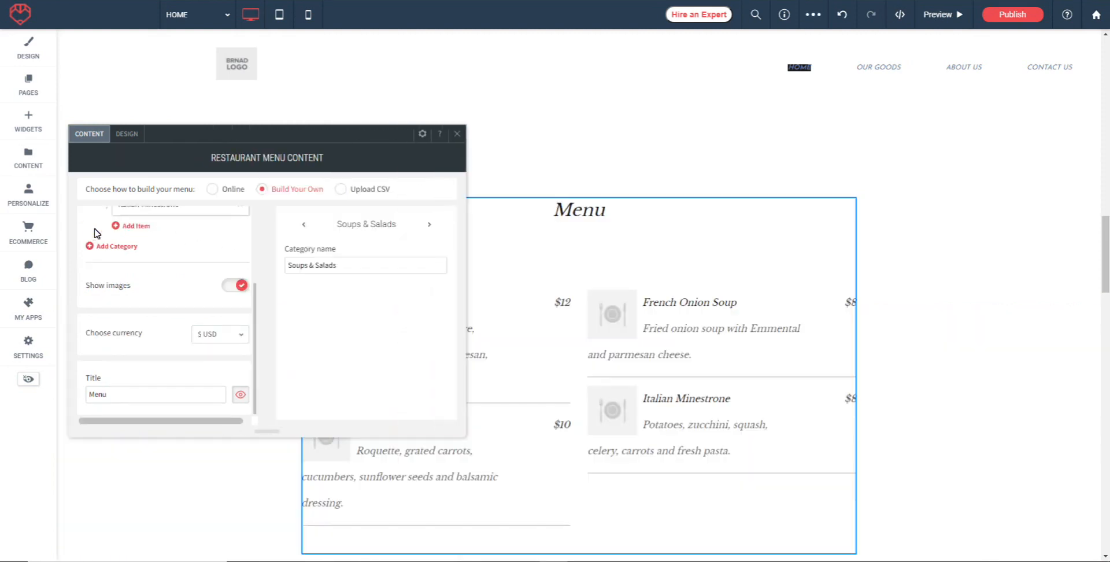
scroll(210, 302, "up", 5)
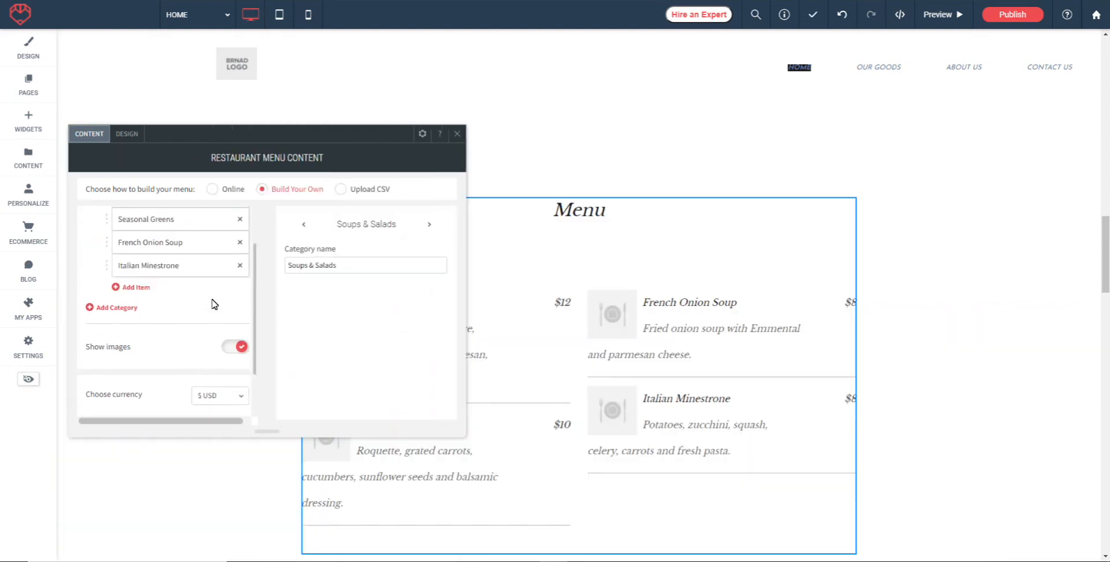
Preview the page to examine the restaurant menu layout, and return to the editor.
left_click(942, 15)
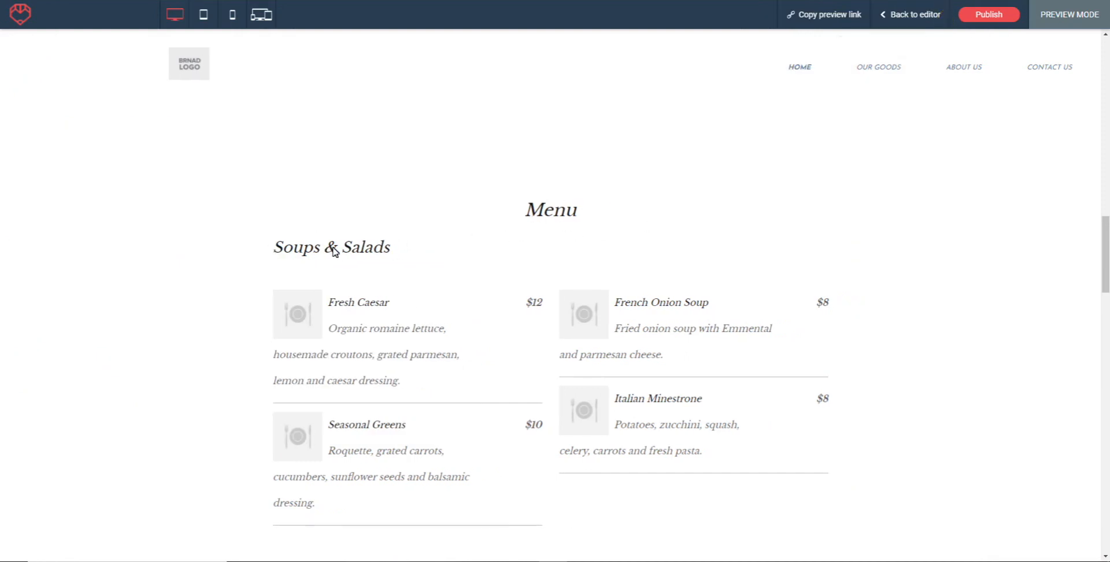
scroll(485, 400, "down", 2)
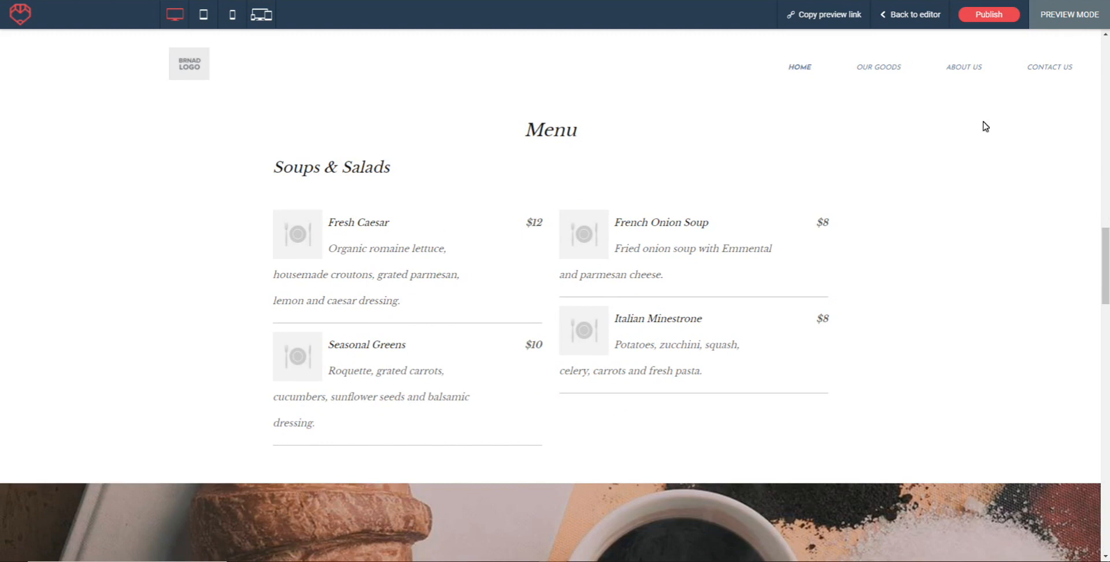
left_click(910, 17)
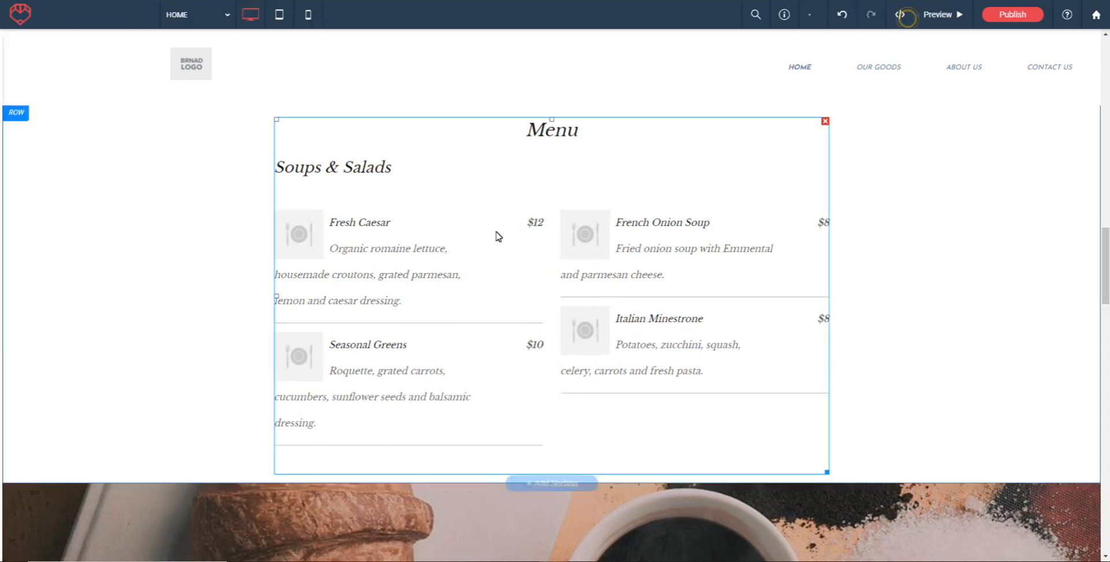
Add a new item to the menu's Soups & Salads category and give it the first stacked-cookies site image.
right_click(362, 218)
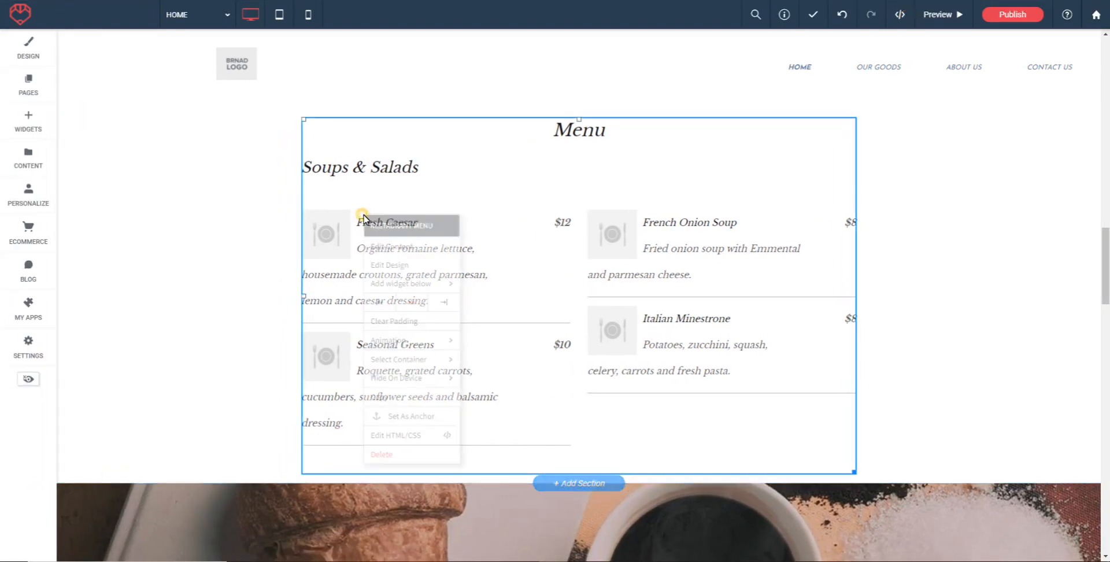
left_click(384, 244)
scroll(208, 255, "up", 2)
left_click(130, 346)
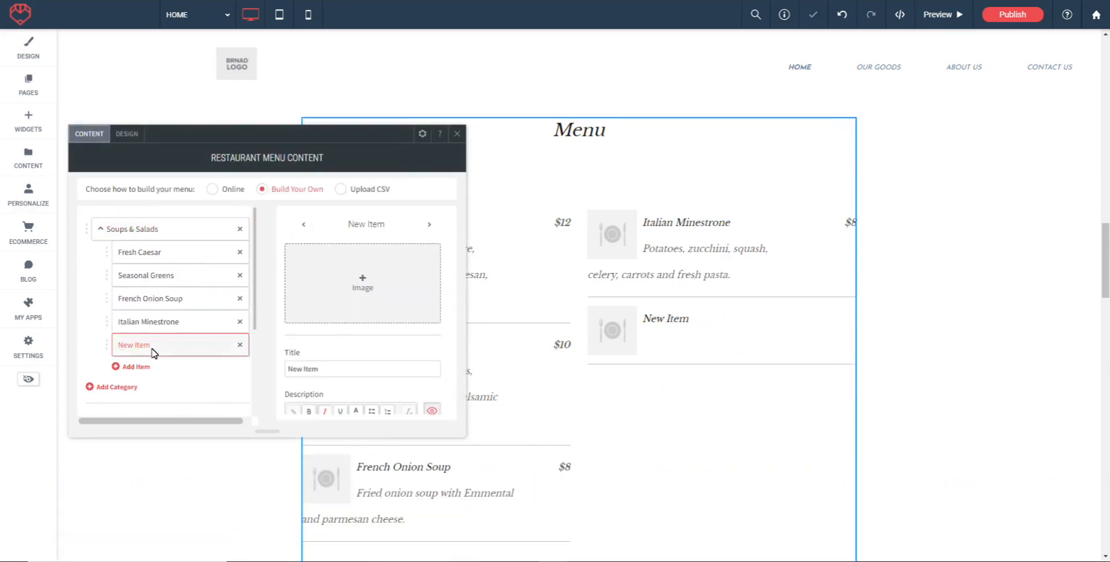
left_click(334, 289)
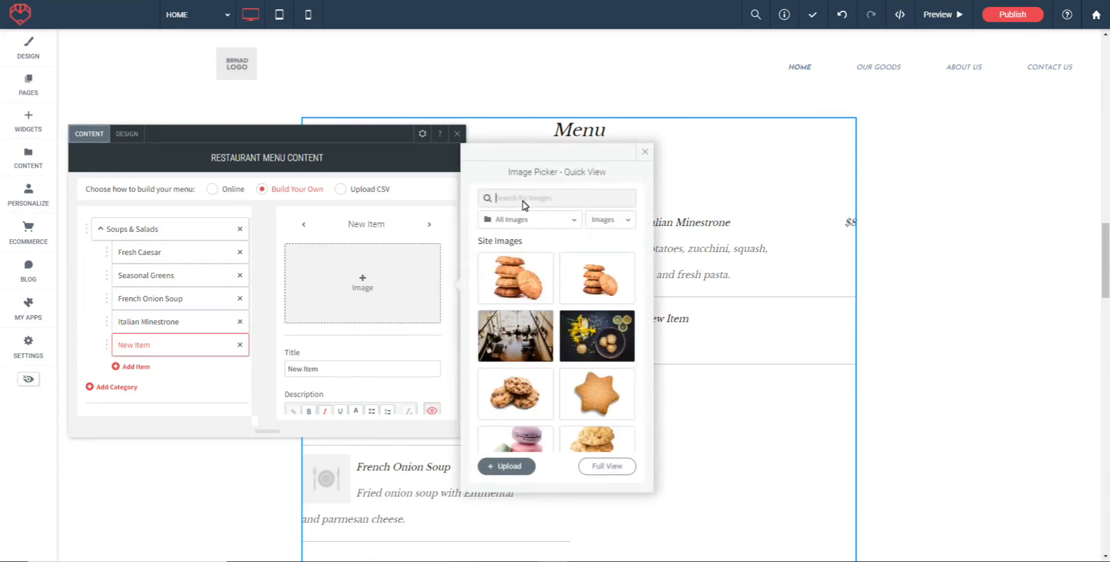
mouse_move(497, 289)
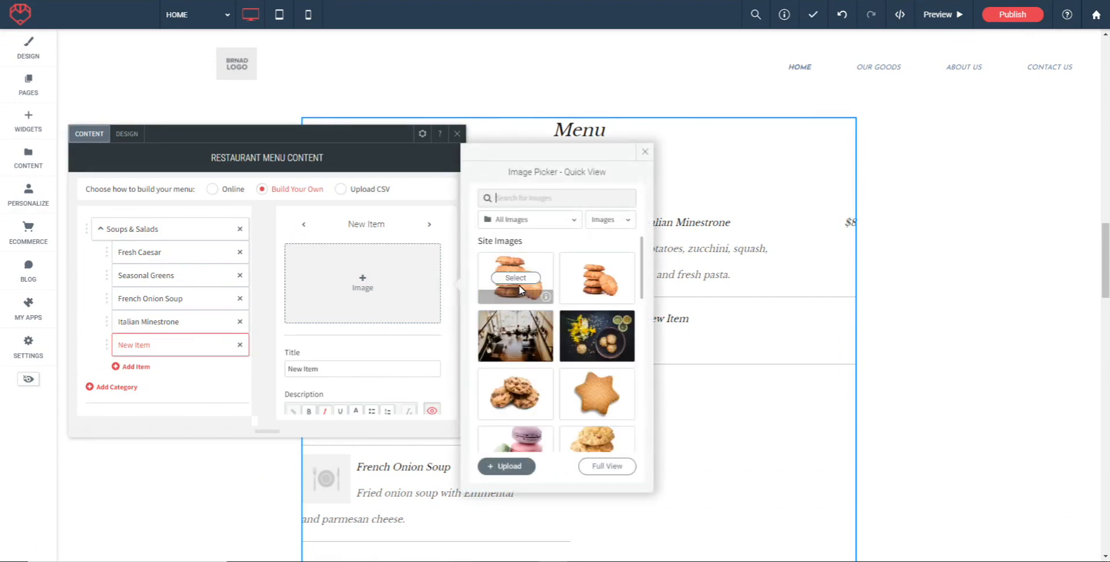
scroll(520, 289, "down", 1)
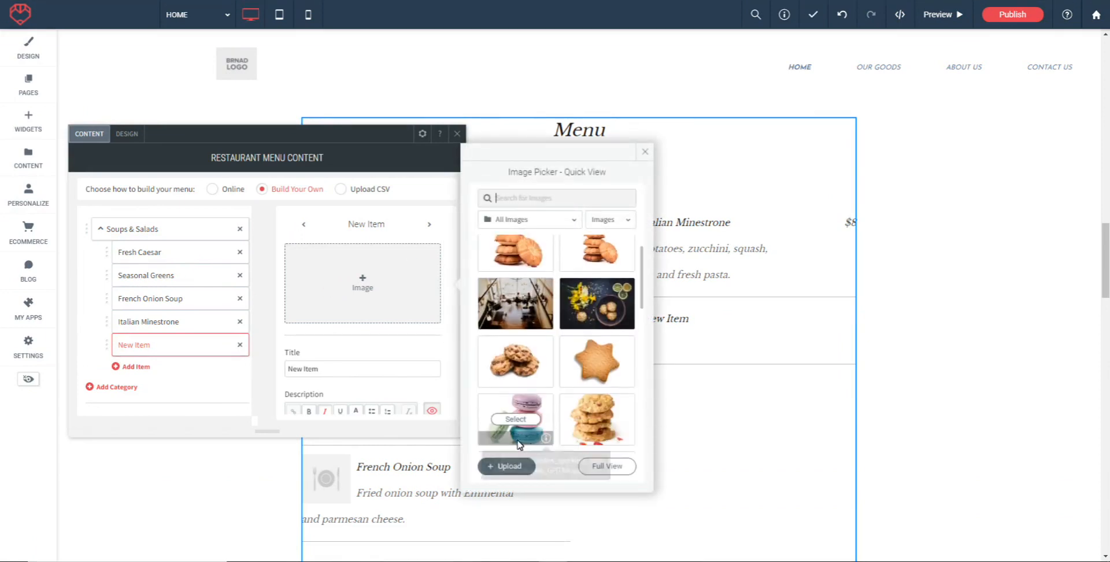
left_click(516, 248)
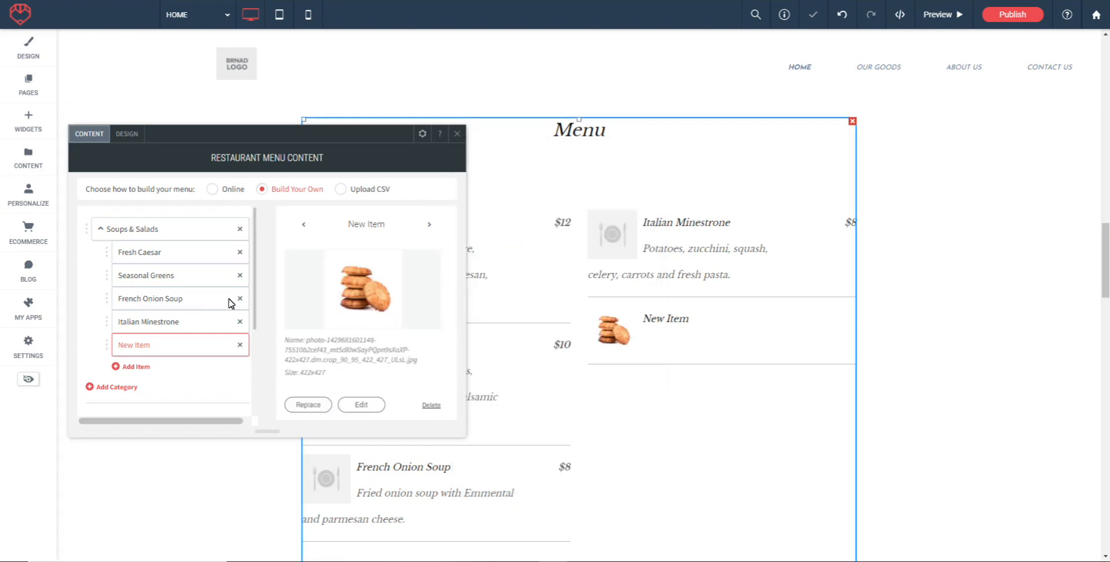
Title the new menu item "Buscuit" and give it the description "Yummy!".
scroll(168, 305, "down", 1)
scroll(405, 295, "down", 2)
scroll(405, 312, "down", 2)
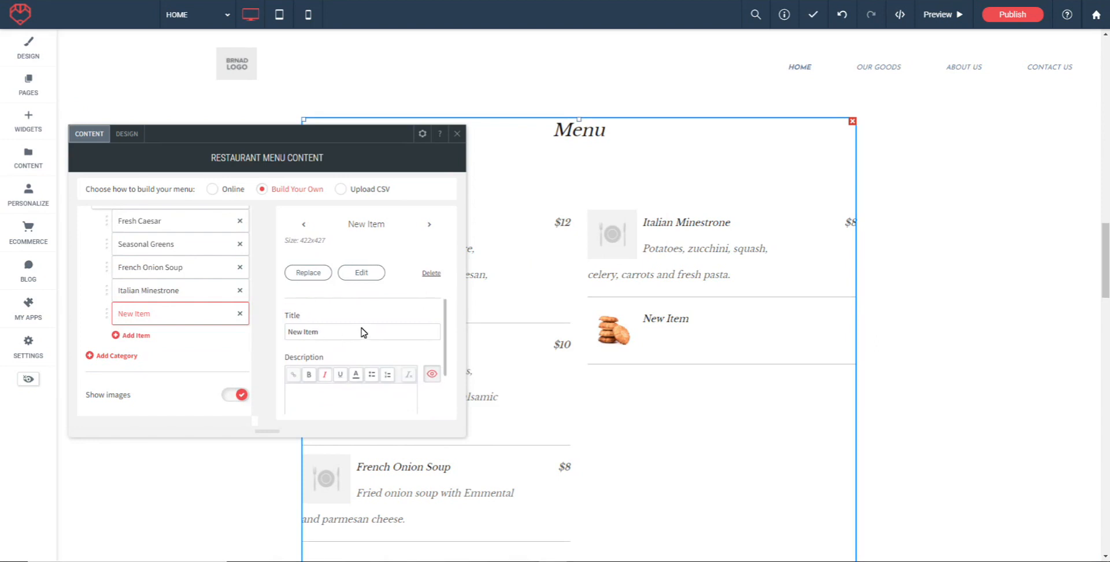
scroll(388, 330, "down", 1)
triple_click(350, 307)
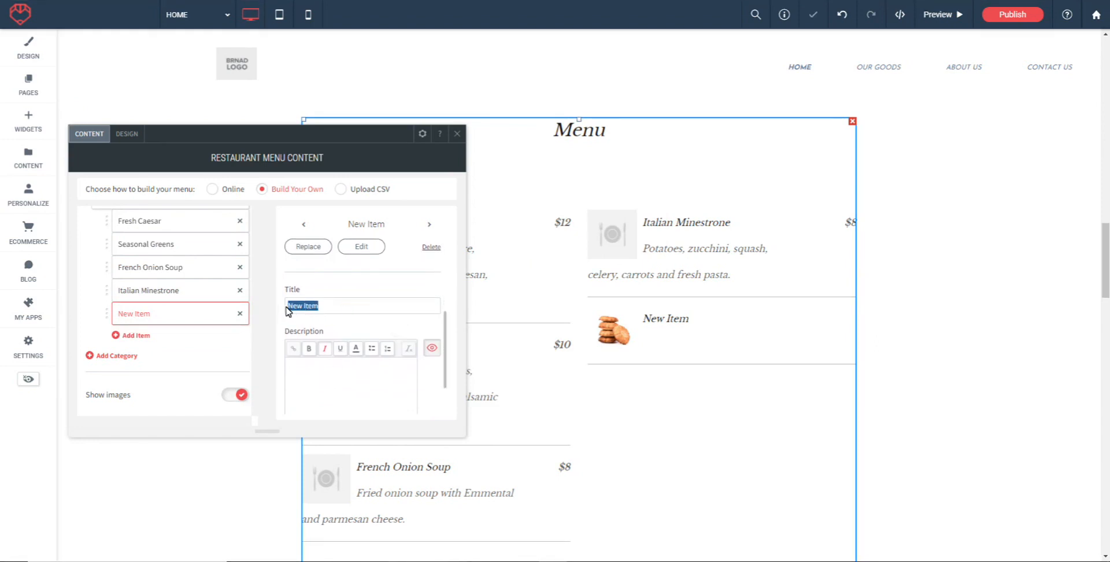
type("Buscuit")
left_click(366, 353)
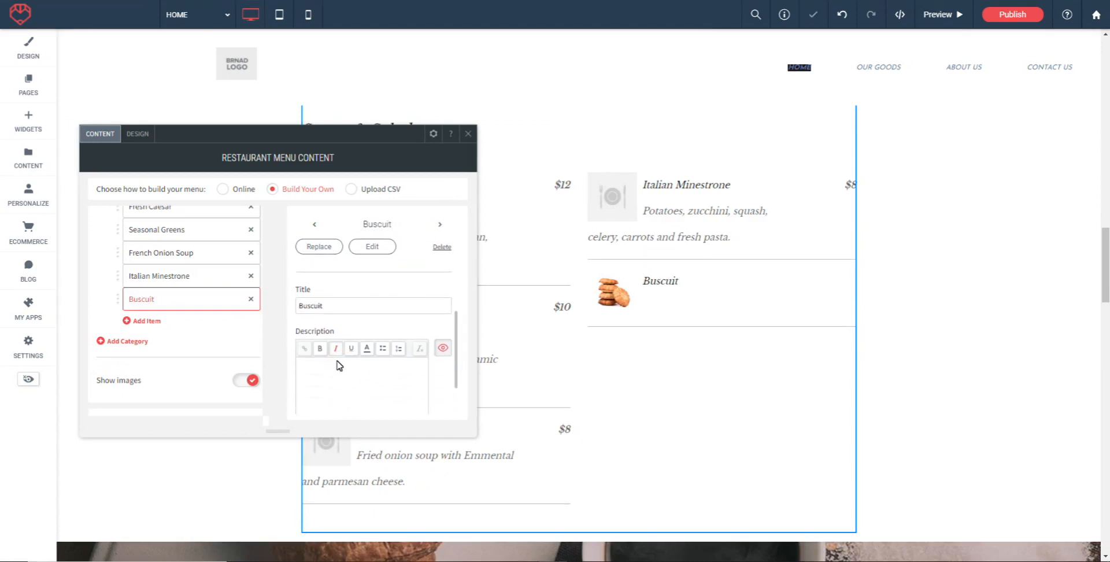
type("Yummy!")
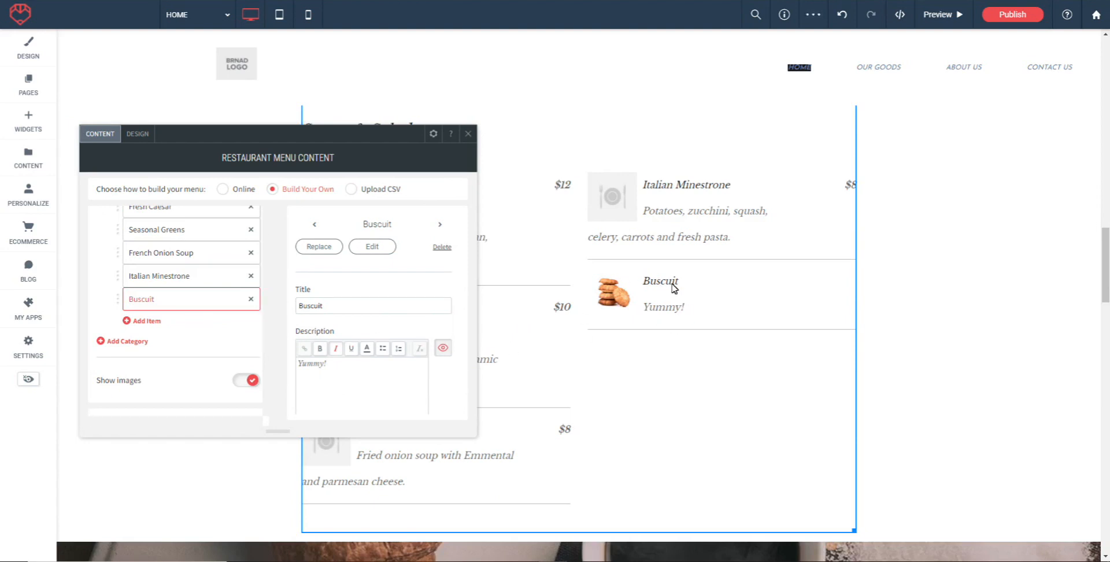
Set the price of the Buscuit menu item to $10.
scroll(371, 342, "down", 2)
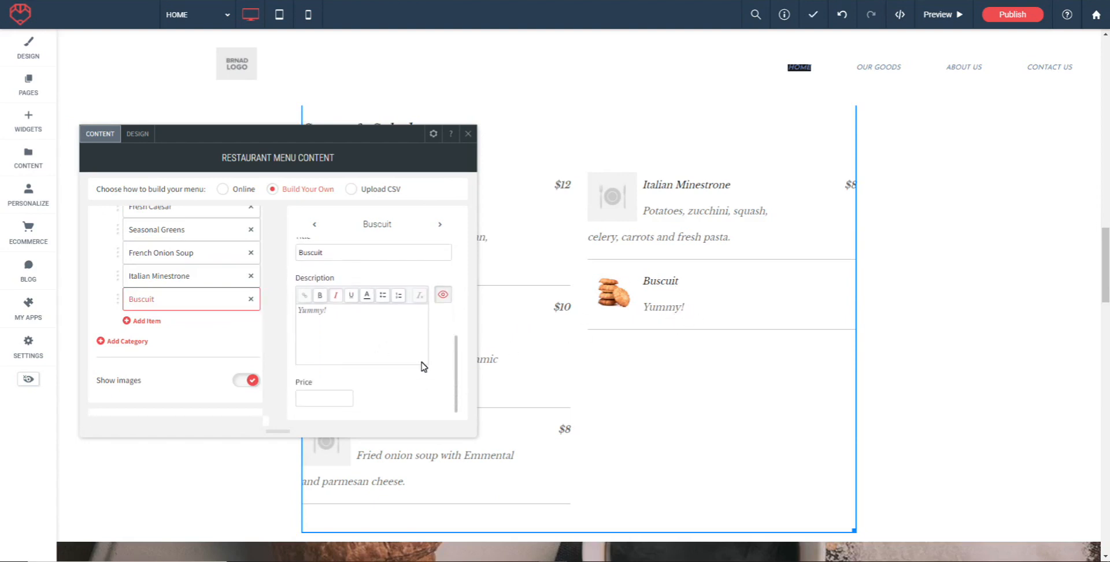
left_click(317, 398)
type("$10")
left_click(401, 386)
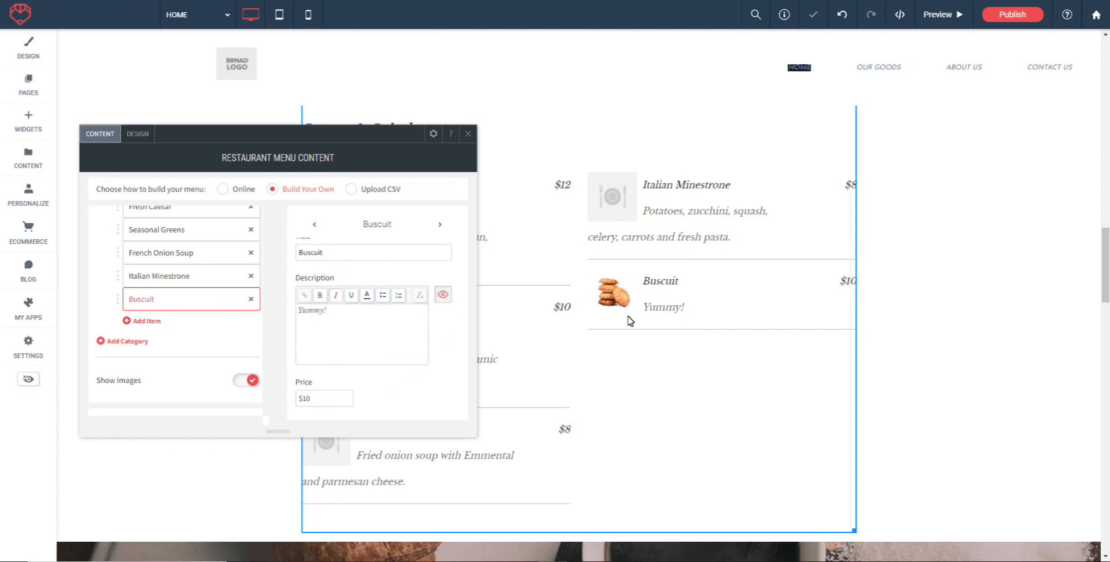
Add a new category to the restaurant menu and name it "Mains".
scroll(186, 344, "up", 1)
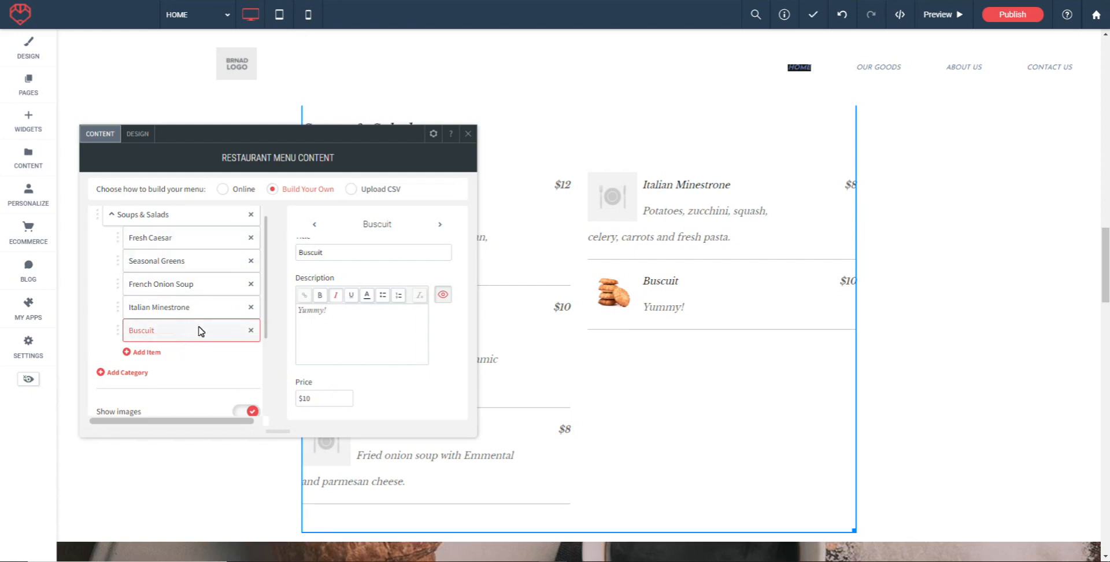
scroll(195, 328, "down", 1)
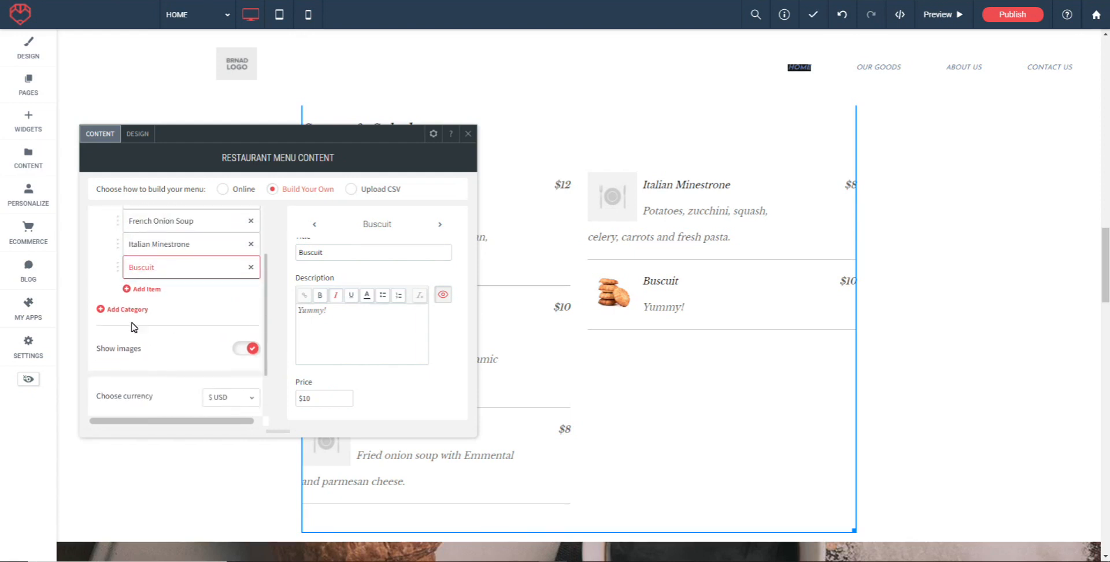
left_click(101, 310)
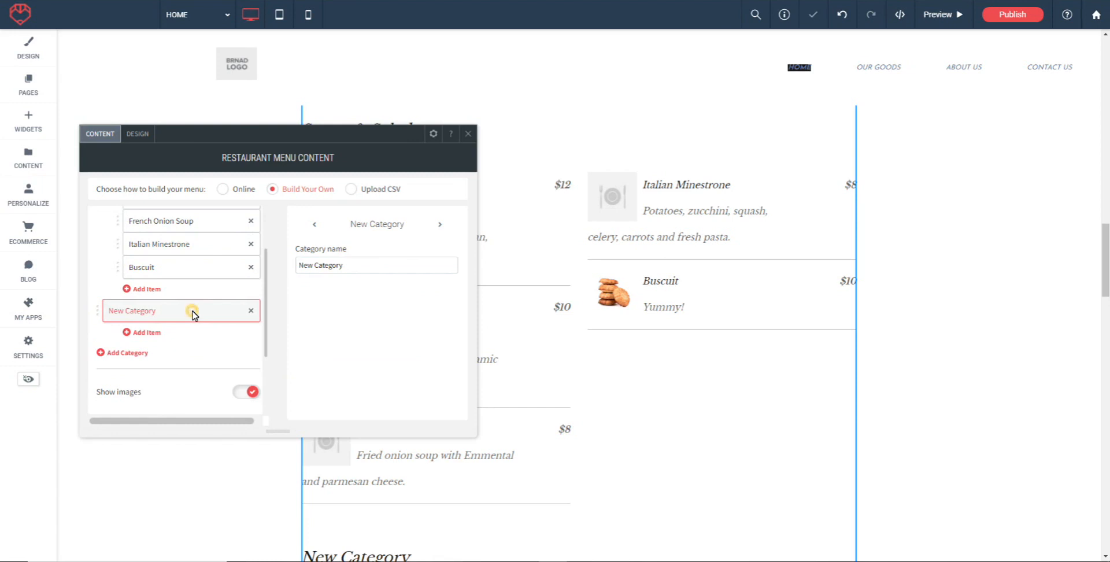
left_click_drag(356, 266, 293, 266)
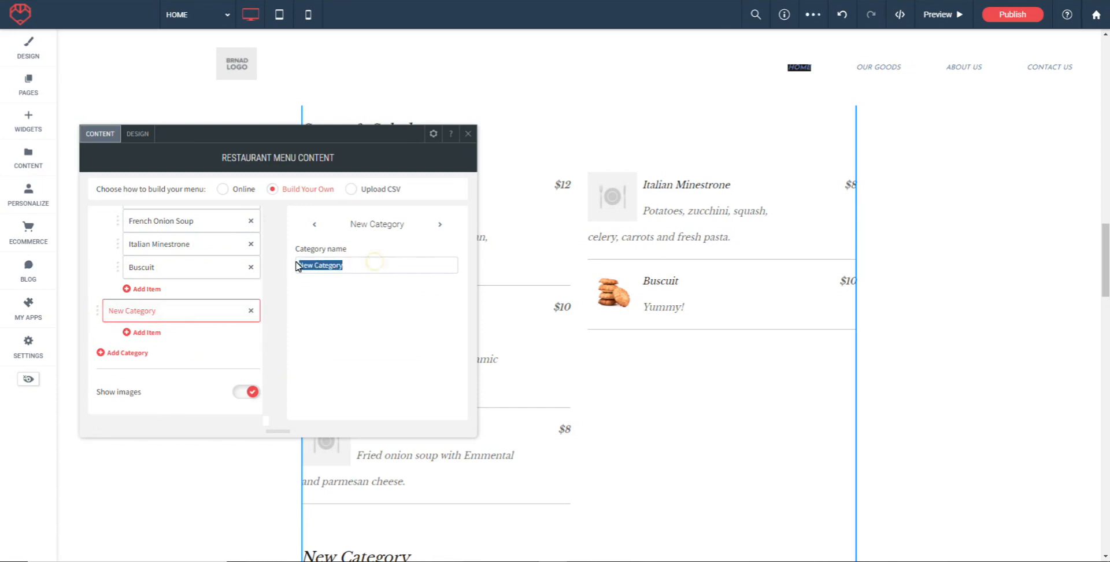
type("Mains")
Add a new item to the Mains category and give it the café interior site image.
left_click(138, 332)
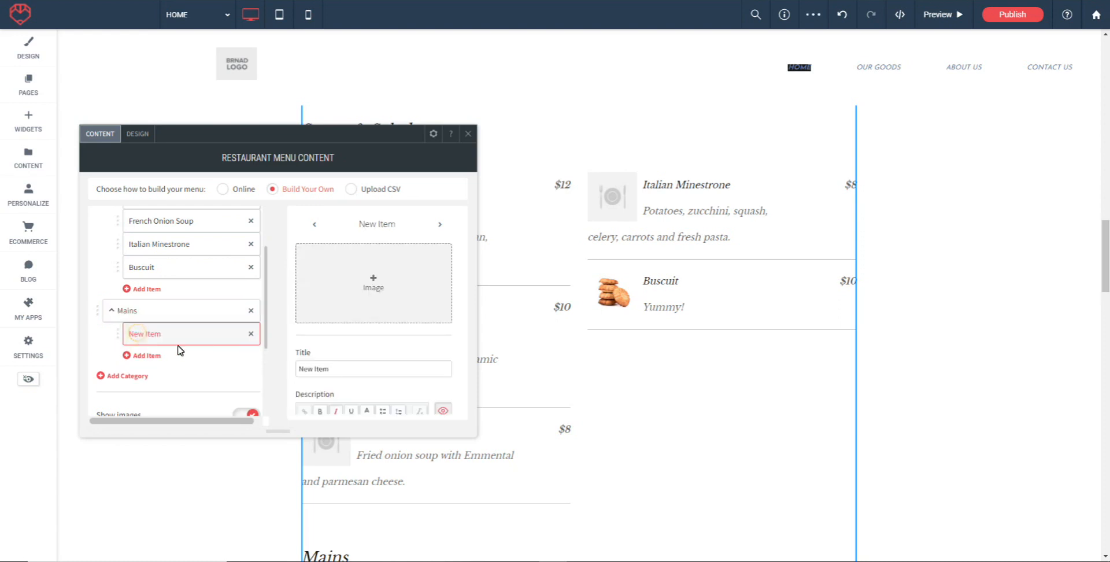
left_click(359, 282)
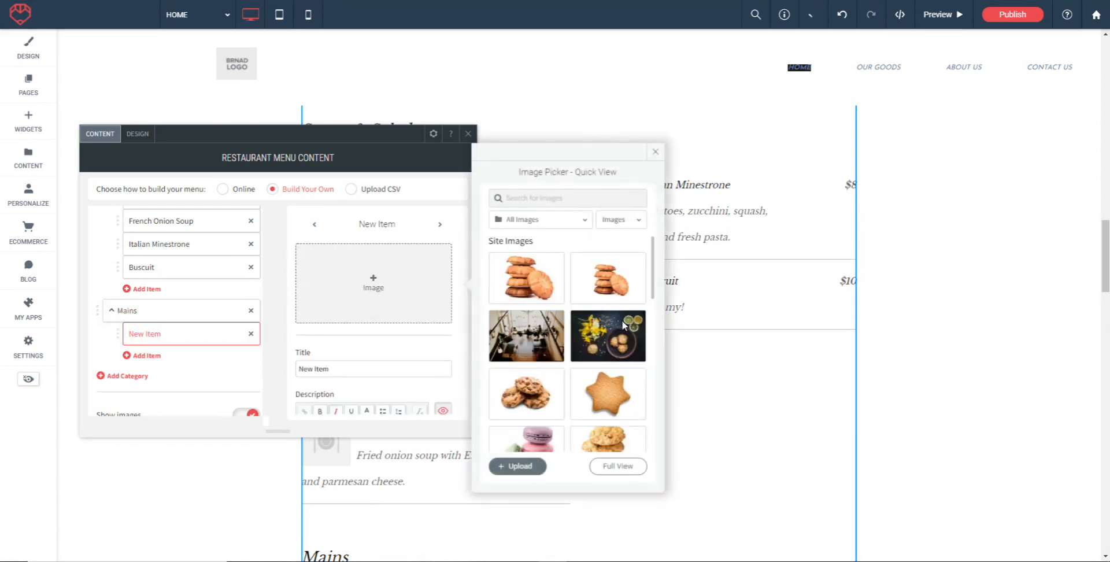
left_click(525, 337)
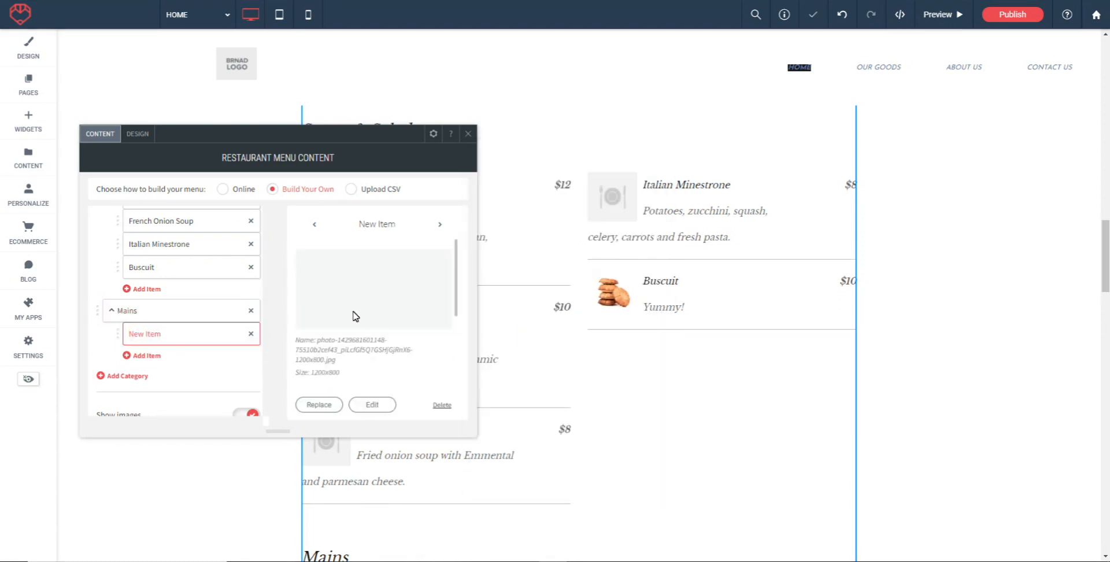
scroll(144, 292, "down", 1)
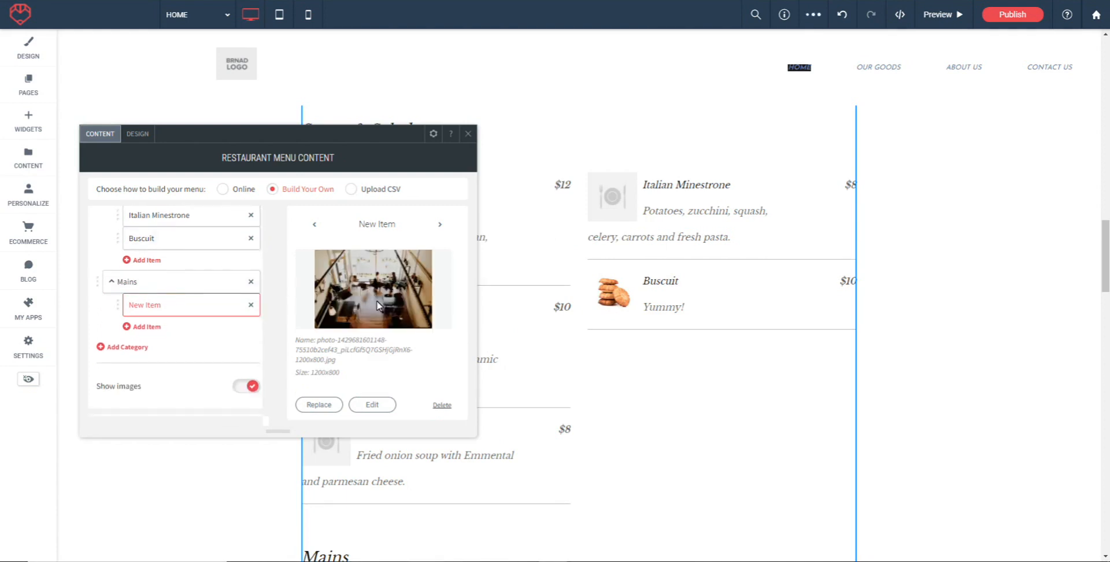
scroll(438, 316, "down", 1)
scroll(437, 316, "down", 3)
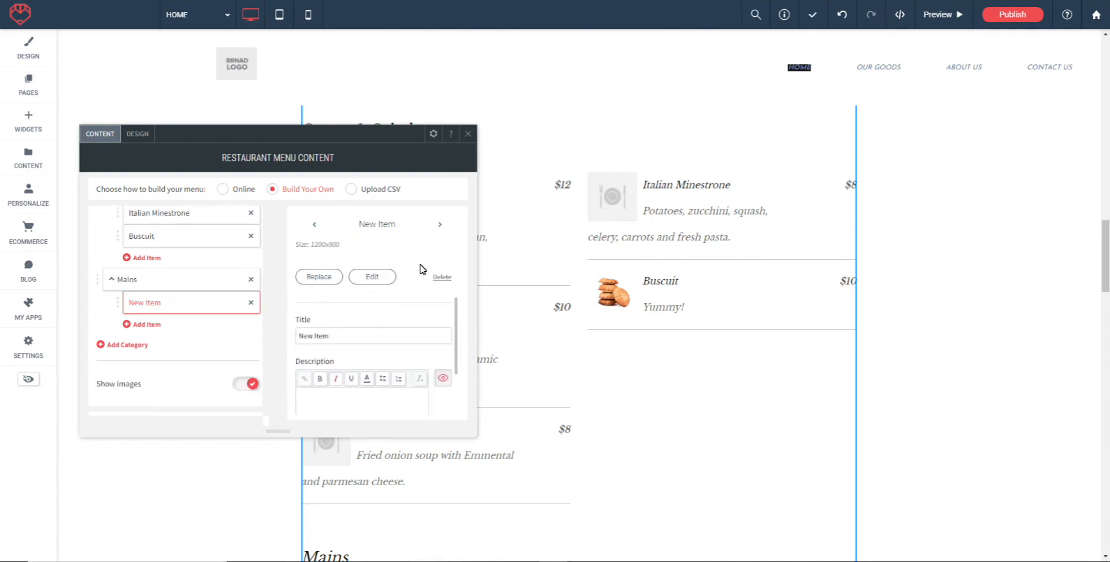
scroll(323, 339, "down", 1)
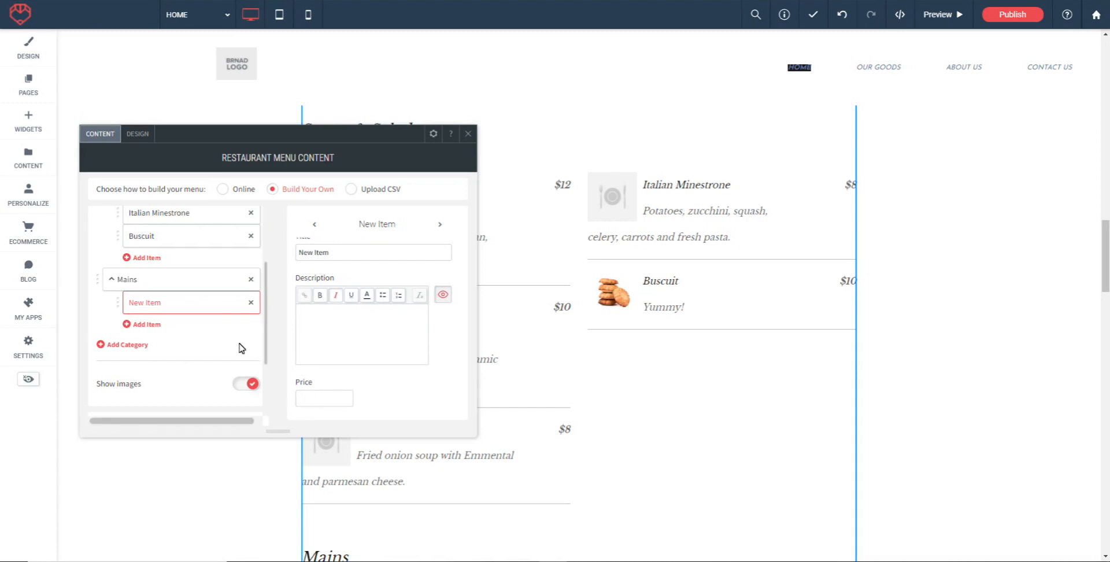
Add a new category named "Desserts" to the restaurant menu and create a blank new item in it.
left_click(101, 347)
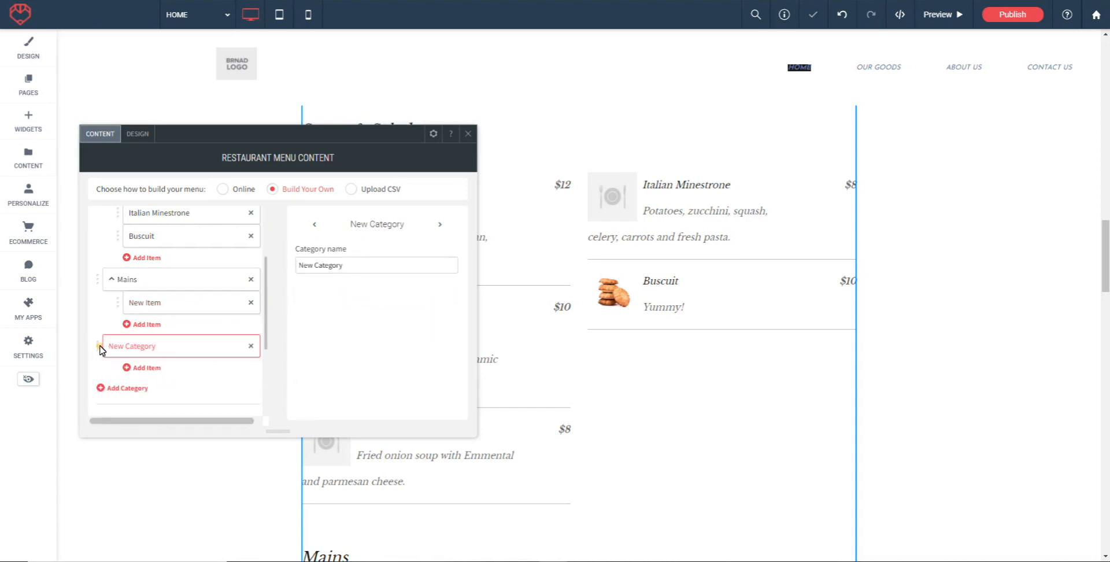
left_click_drag(372, 265, 327, 264)
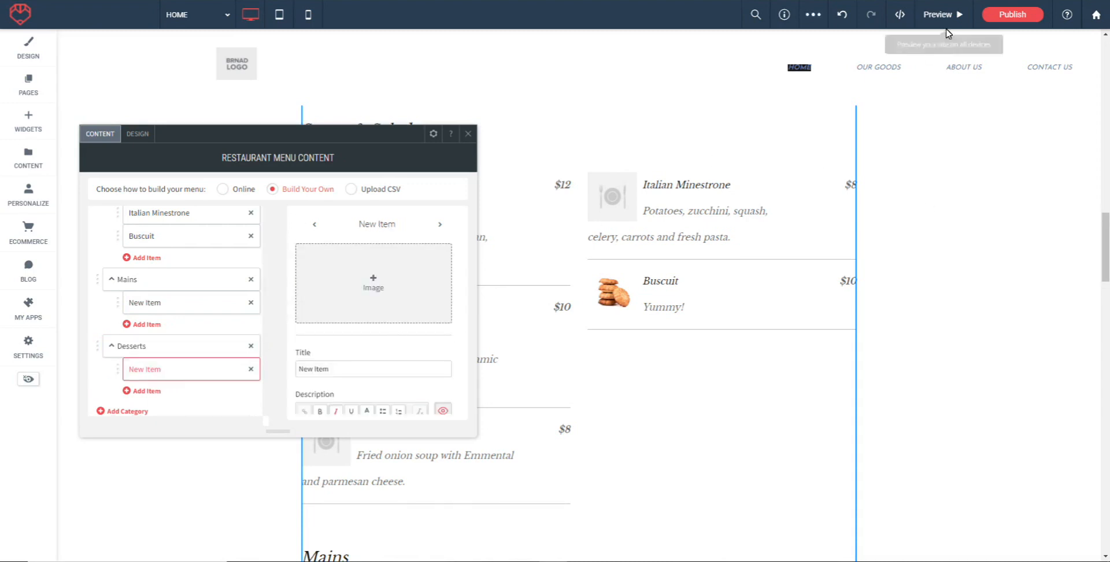
Preview the page, check the Mains and Desserts sections of the menu, and return to the editor.
left_click(932, 16)
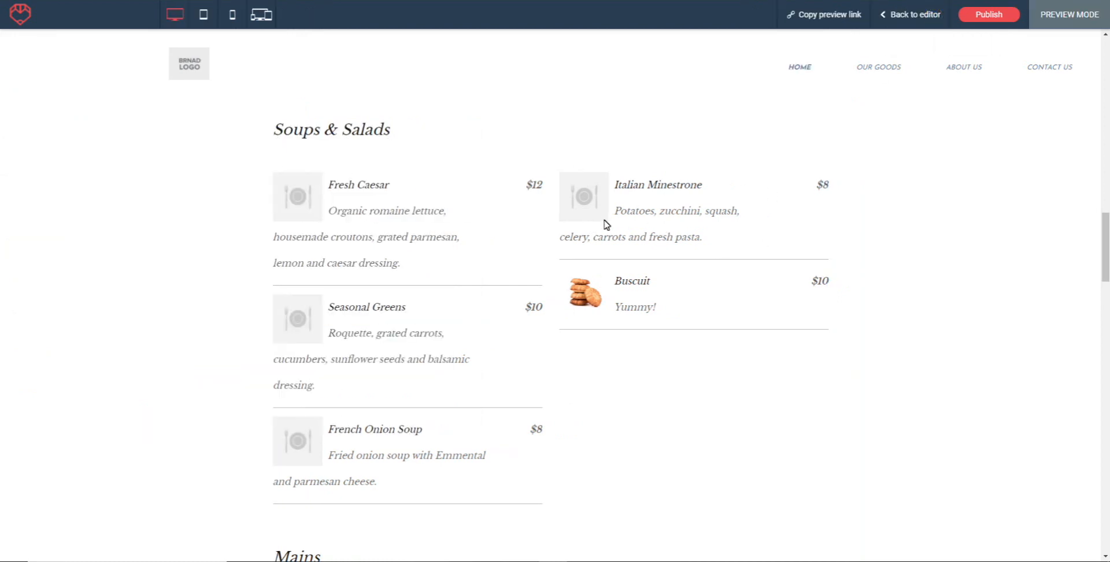
scroll(605, 223, "down", 7)
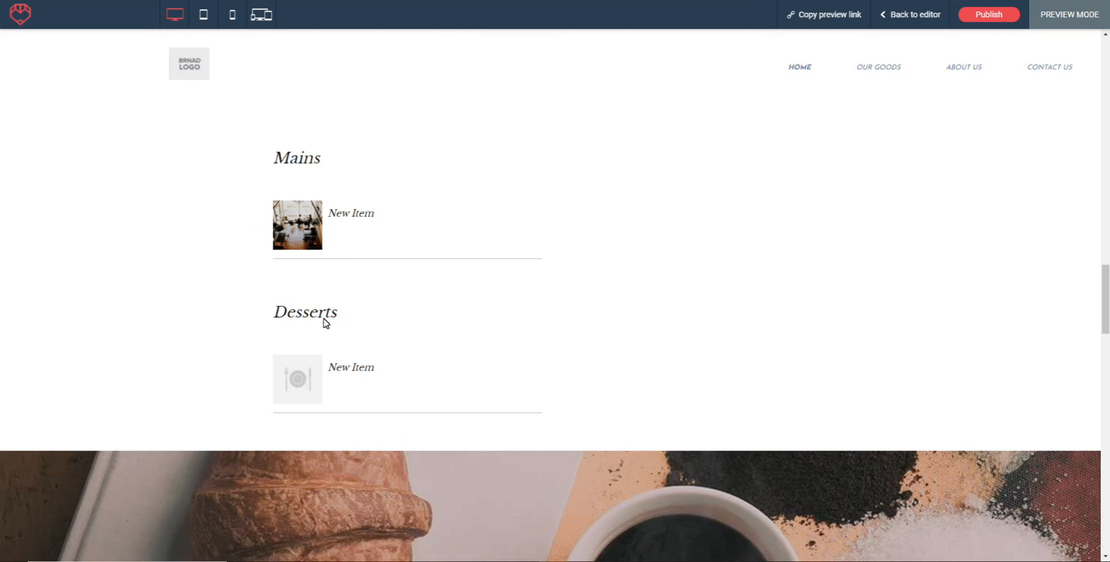
left_click_drag(1105, 314, 1097, 141)
left_click(912, 19)
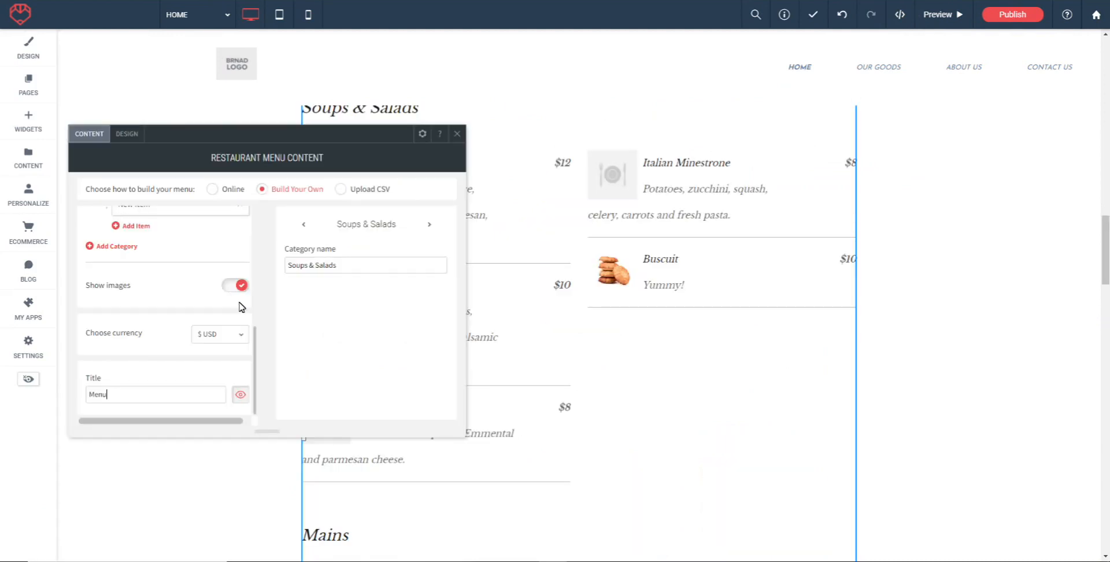
Try hiding the menu's item images and look through the currency options.
left_click(229, 288)
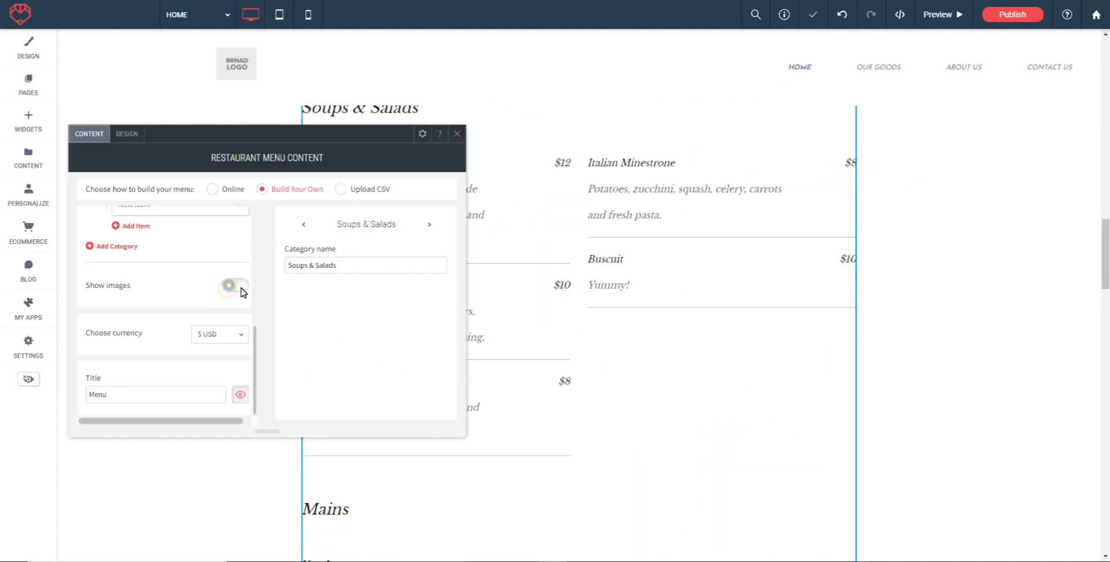
left_click(246, 340)
left_click(156, 322)
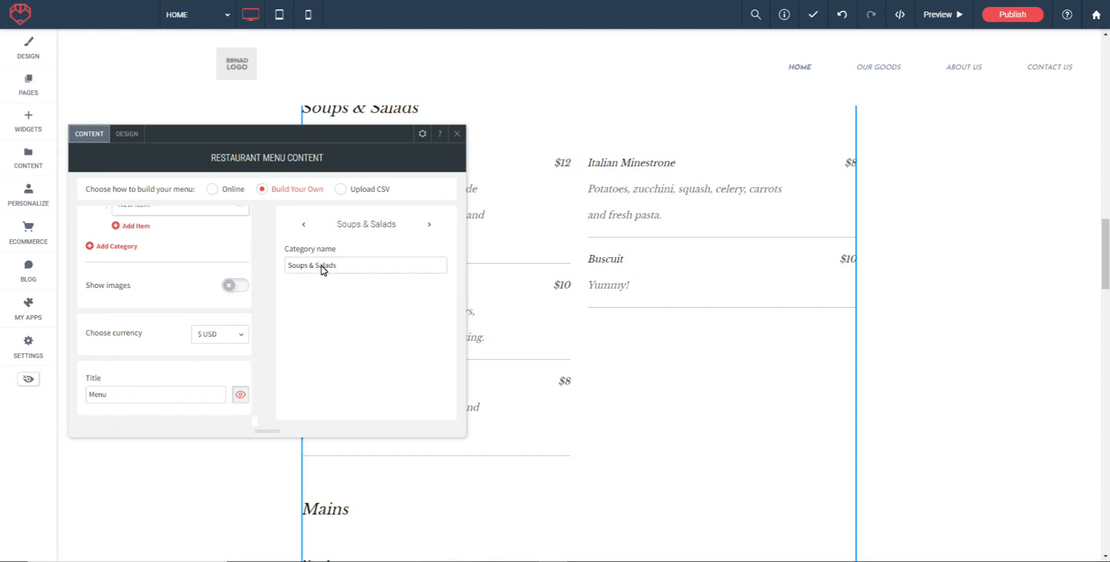
Step through the menu categories from Soups & Salads to Desserts and review the menu-building options.
left_click(429, 224)
left_click(429, 224)
left_click(375, 265)
left_click(340, 189)
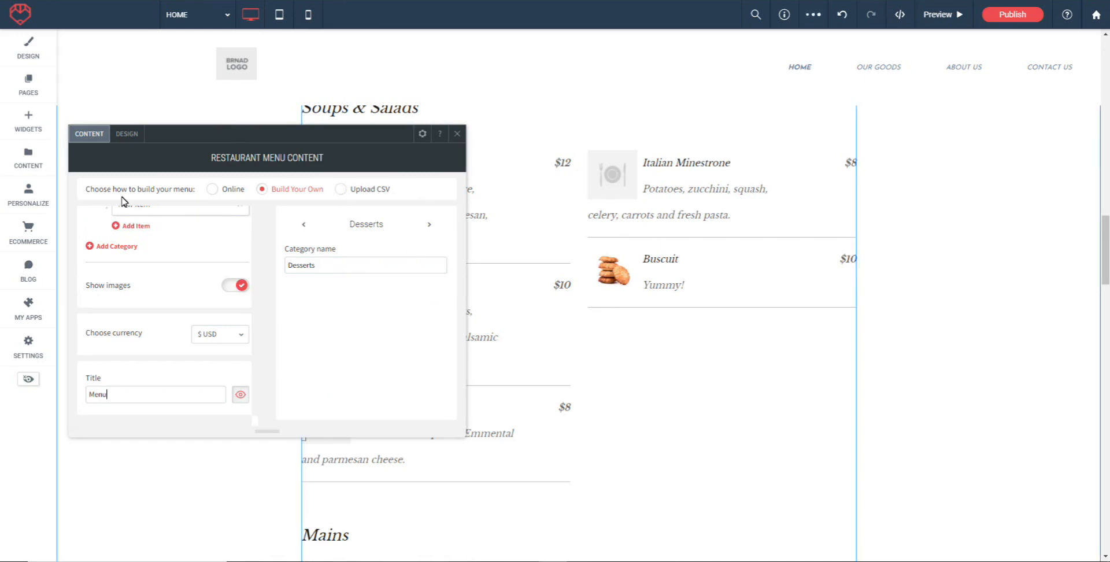
In the restaurant menu's design settings, try three single-column layouts with and without item images.
left_click(126, 134)
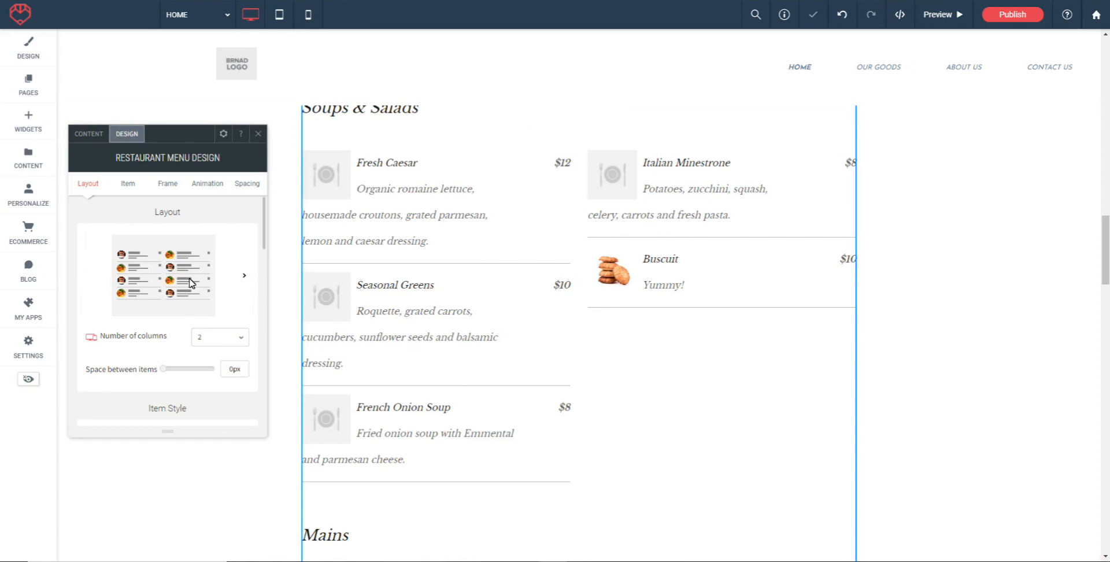
left_click(244, 275)
scroll(346, 248, "down", 1)
scroll(345, 258, "down", 2)
left_click(368, 319)
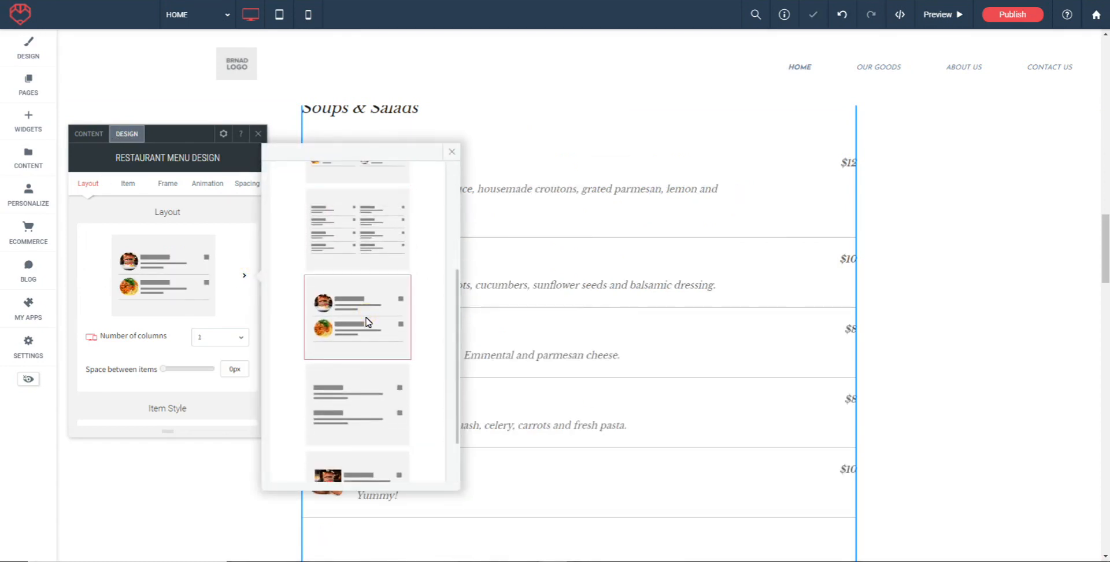
left_click(367, 390)
scroll(377, 351, "down", 1)
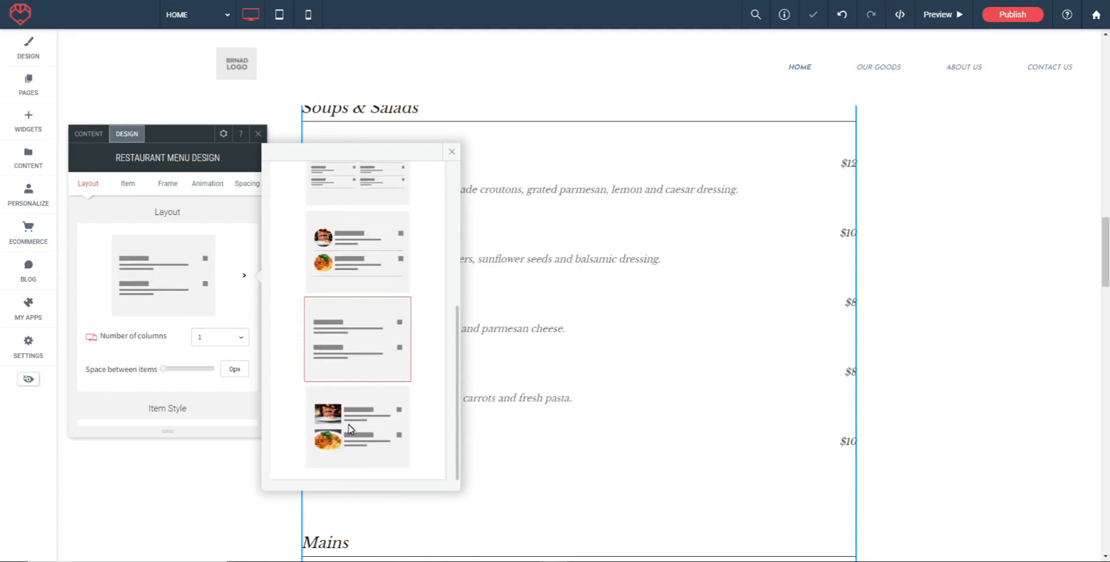
left_click(355, 426)
Apply the menu layout with round item images shown in a two-column arrangement.
scroll(381, 328, "up", 3)
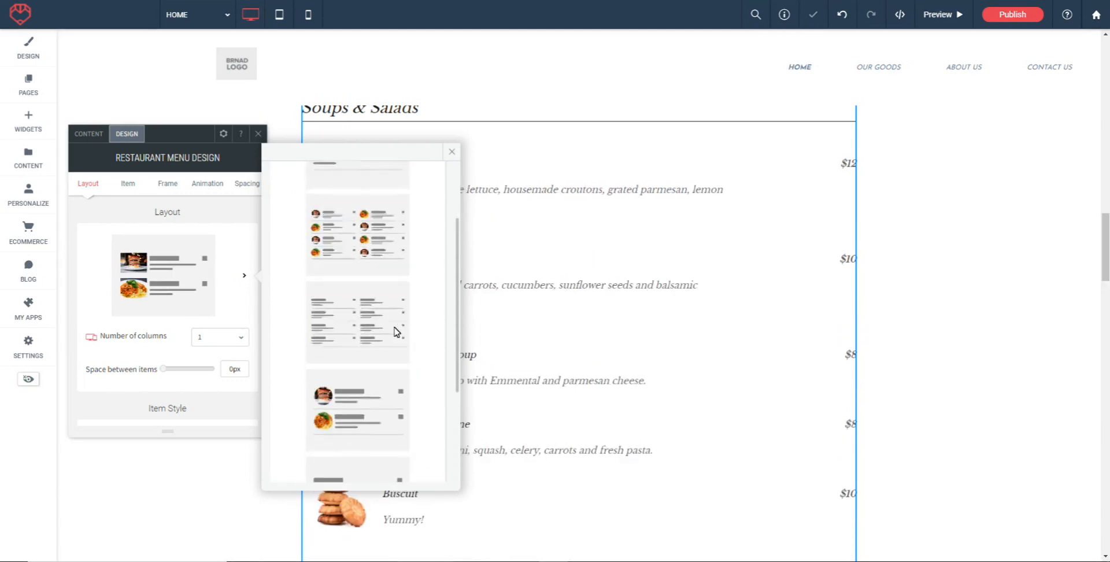
left_click(391, 329)
left_click(201, 272)
left_click(211, 289)
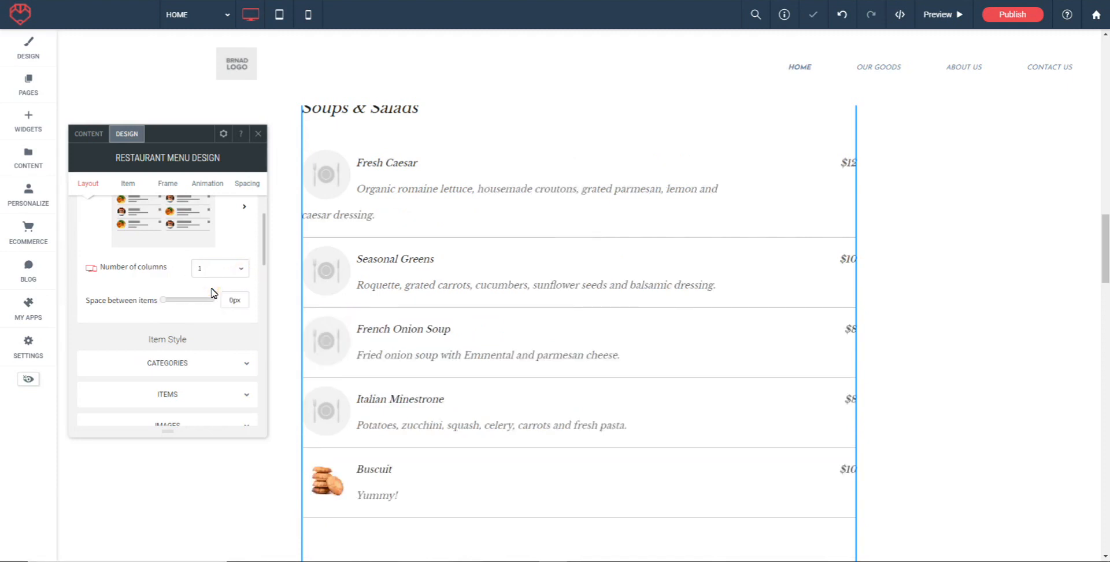
Set the menu to 2 columns and the space between items to 29px.
left_click(237, 269)
left_click(216, 309)
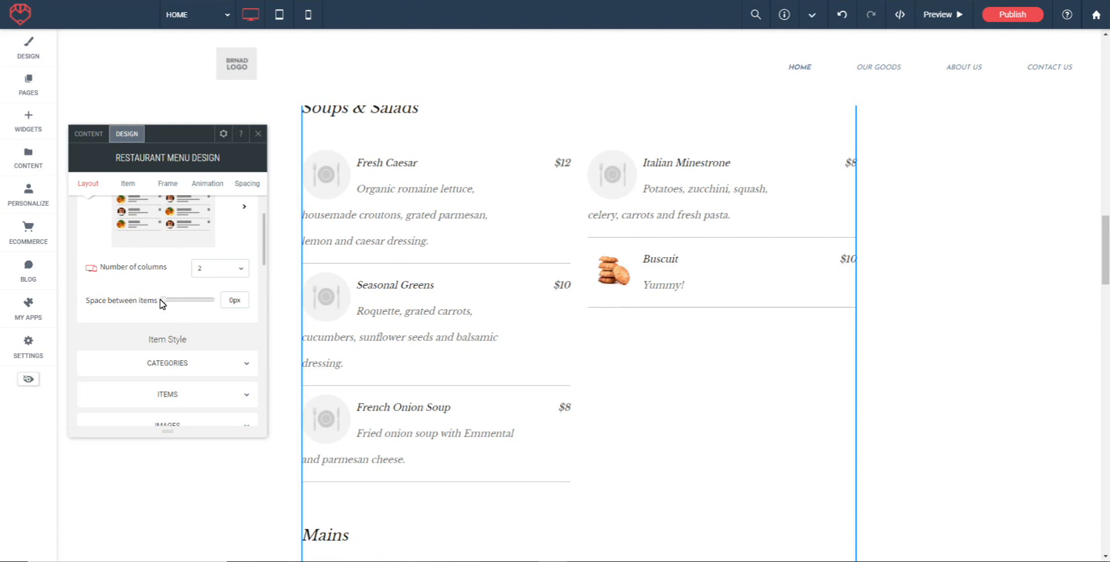
left_click_drag(179, 304, 182, 301)
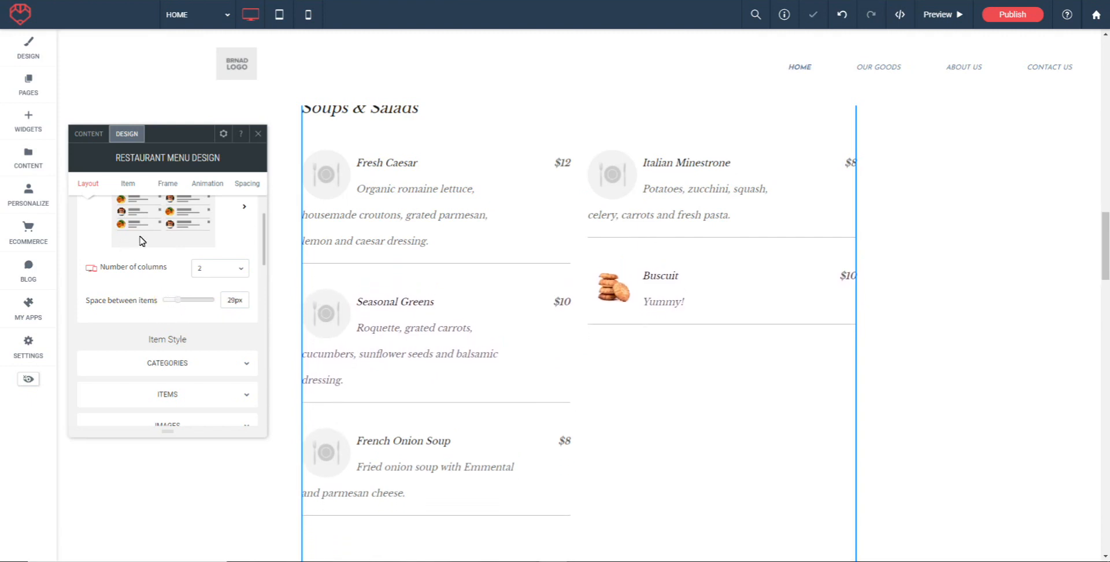
Change the font color of the menu's category names to red, #c32b2b.
scroll(167, 258, "down", 1)
scroll(176, 254, "up", 1)
scroll(191, 289, "down", 1)
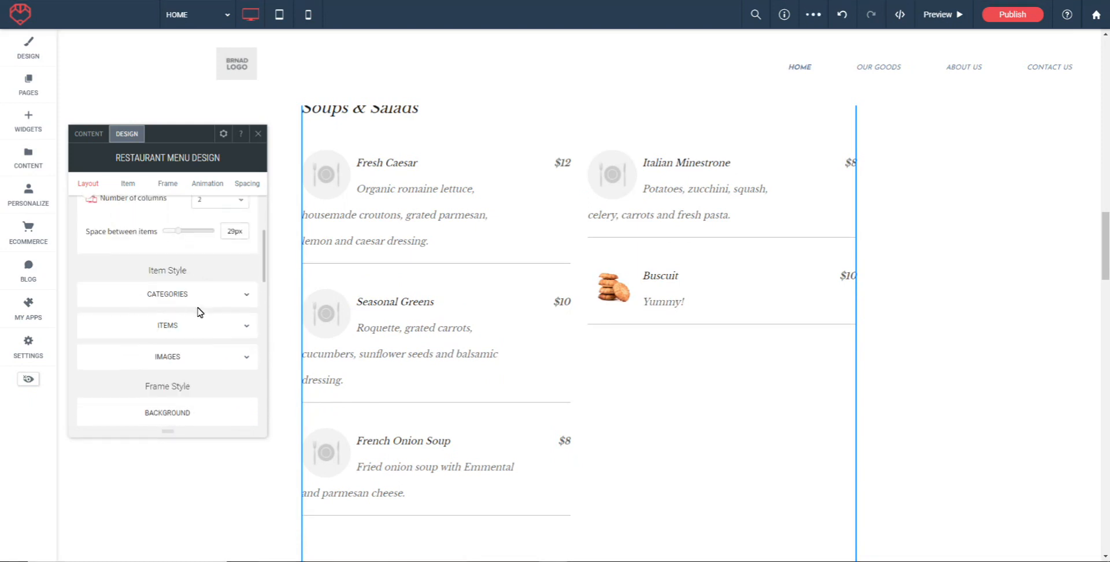
left_click(176, 295)
scroll(193, 257, "down", 1)
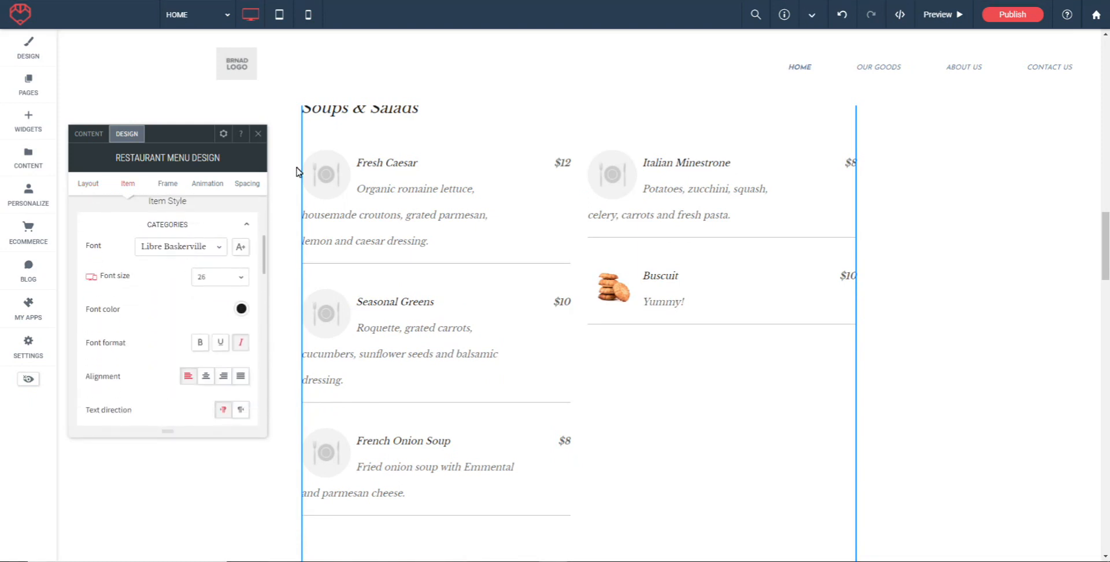
scroll(405, 171, "up", 1)
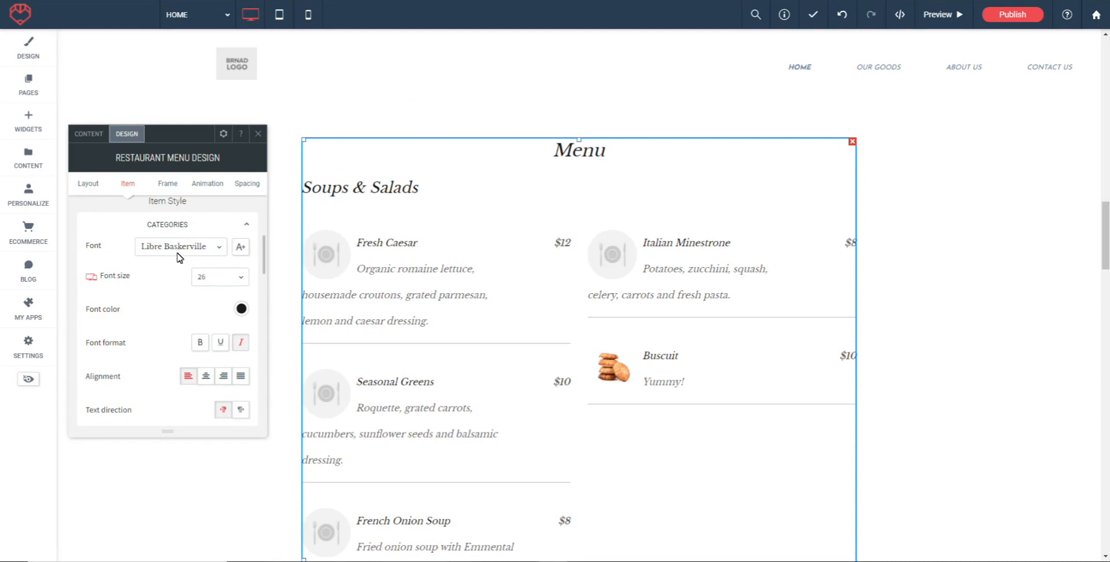
left_click(242, 310)
left_click(414, 225)
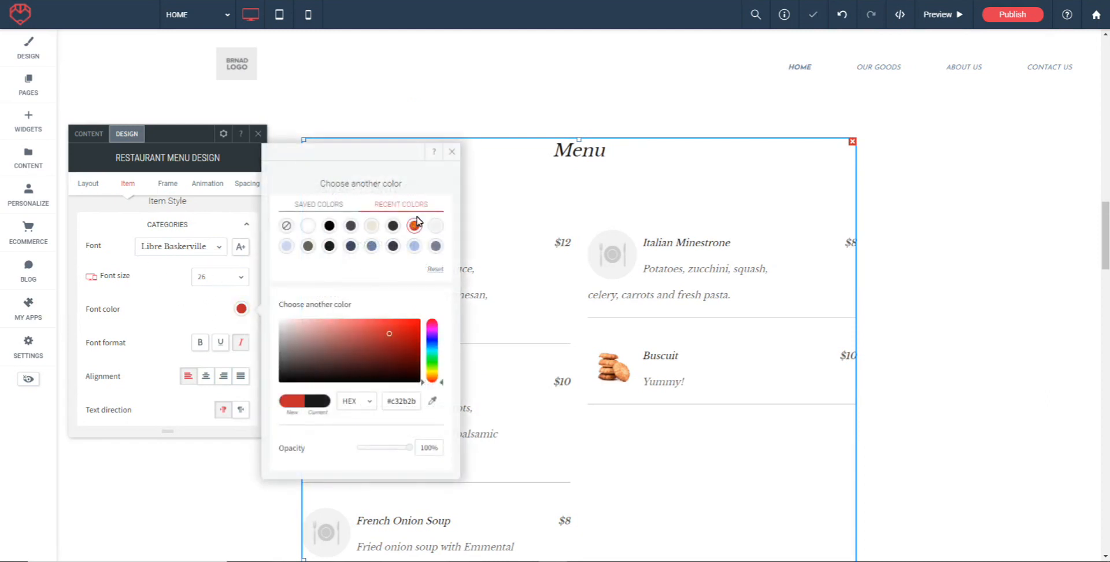
left_click(452, 153)
Make the category names bold and center-align them.
scroll(169, 312, "down", 1)
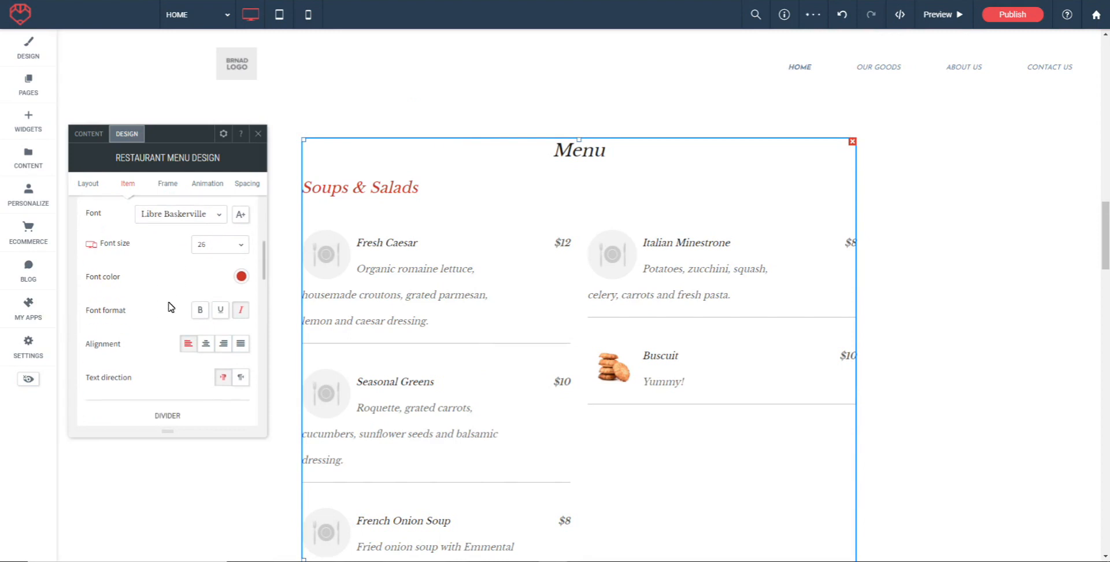
left_click(200, 308)
scroll(168, 298, "down", 2)
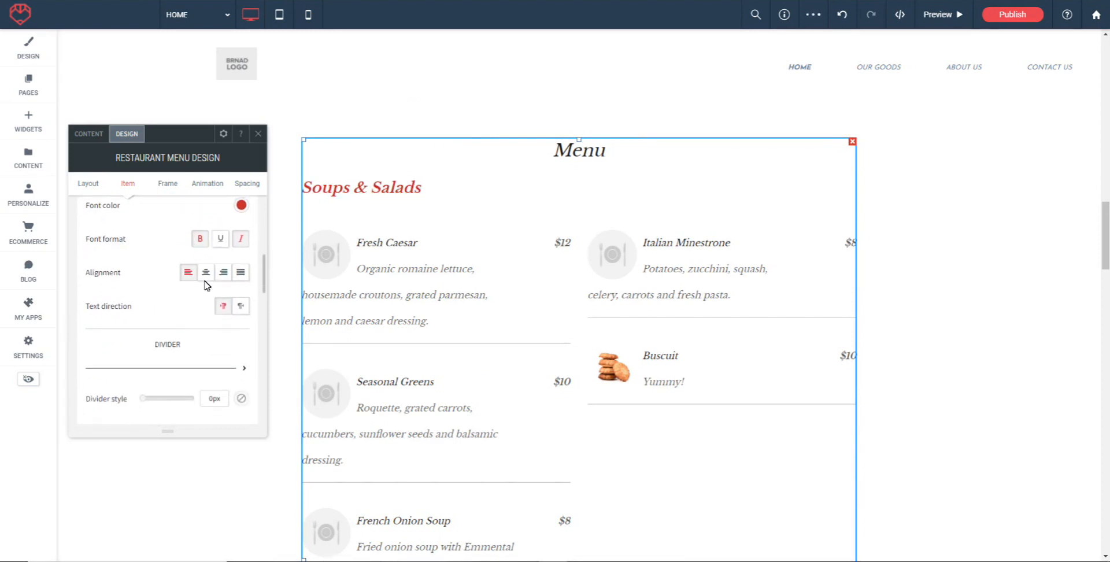
left_click(205, 272)
Give the category divider a 3px thickness and compare its line styles, including the dashed one, settling on the first solid line.
scroll(157, 289, "down", 2)
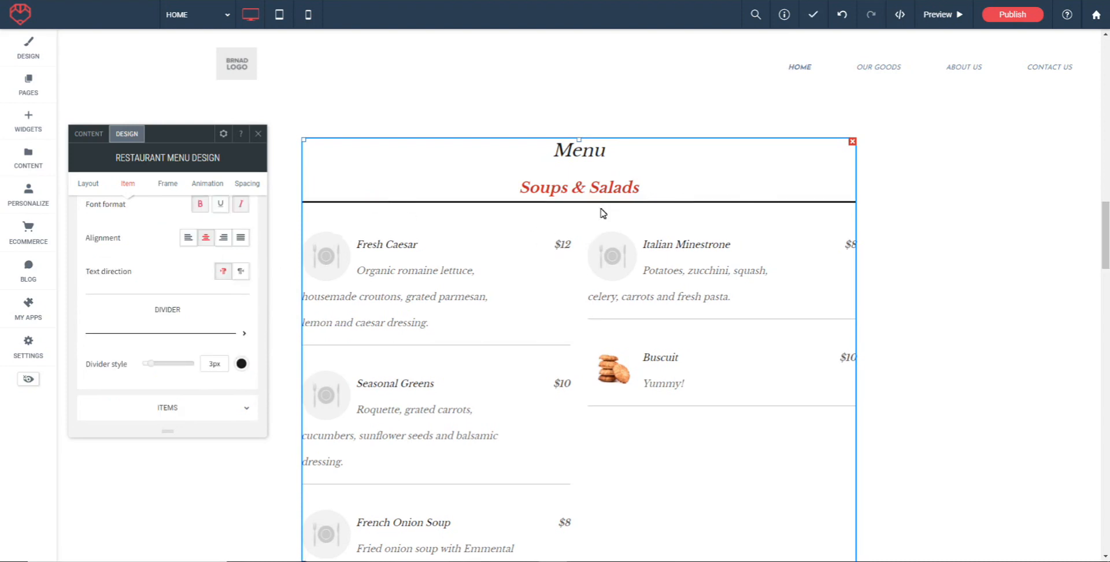
scroll(241, 284, "down", 2)
left_click(244, 266)
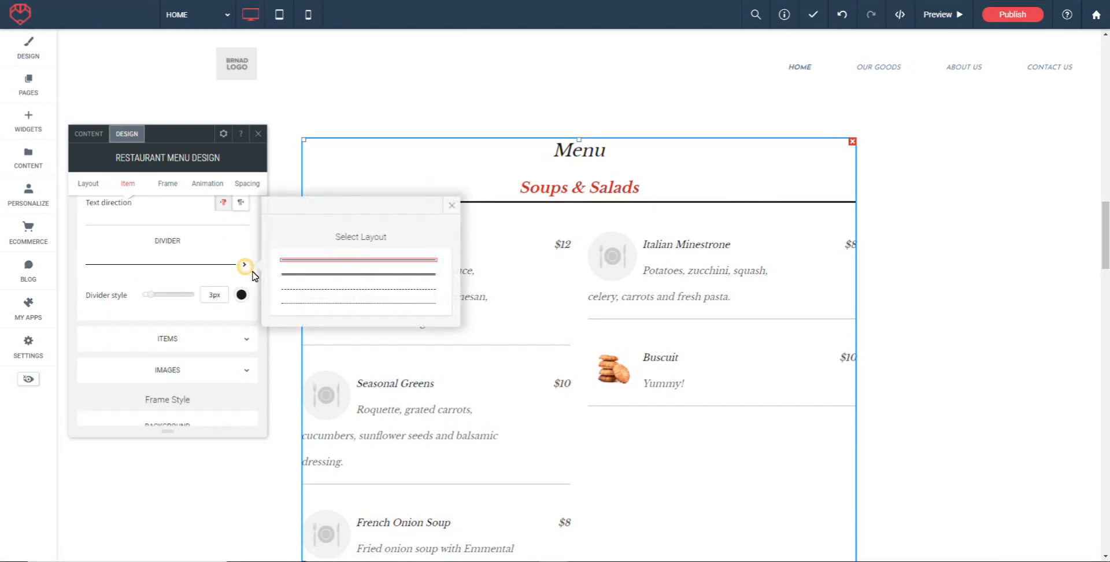
left_click(302, 275)
left_click(311, 292)
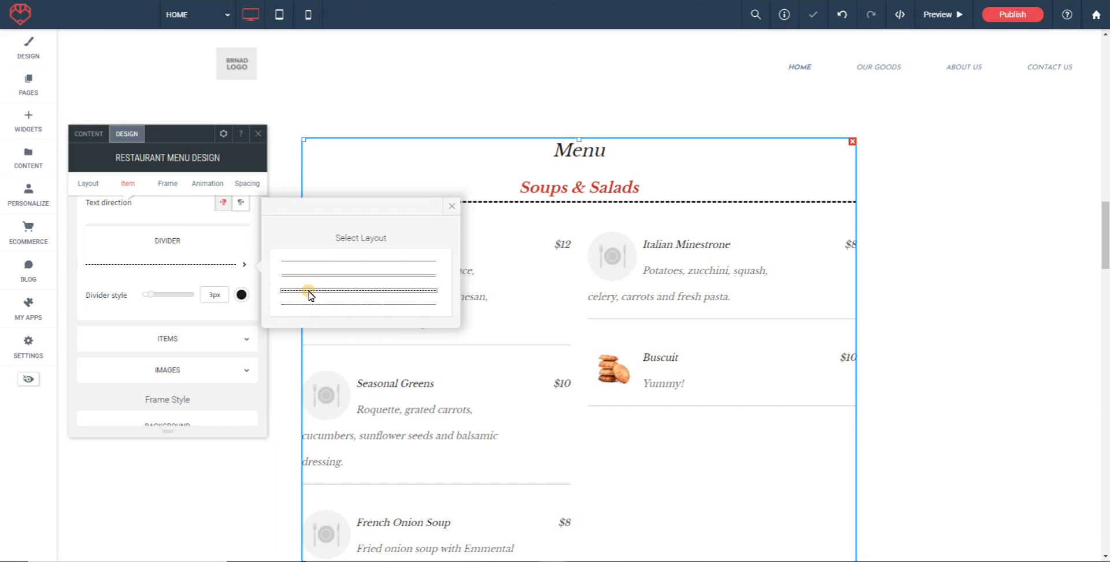
left_click(315, 261)
Color the category divider with the same red from the recent colors as the category names.
left_click(241, 295)
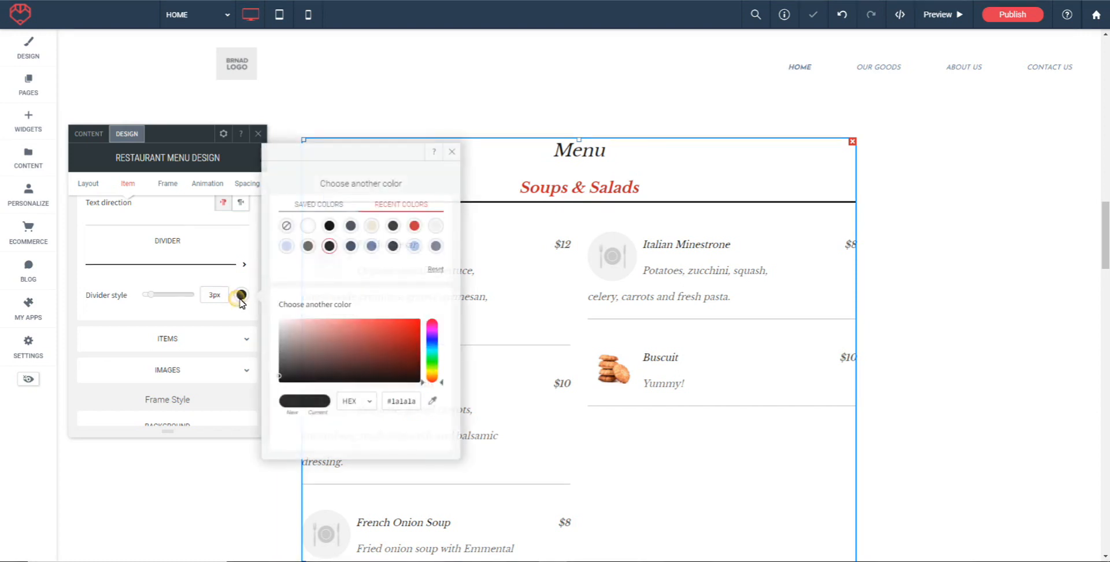
left_click(414, 225)
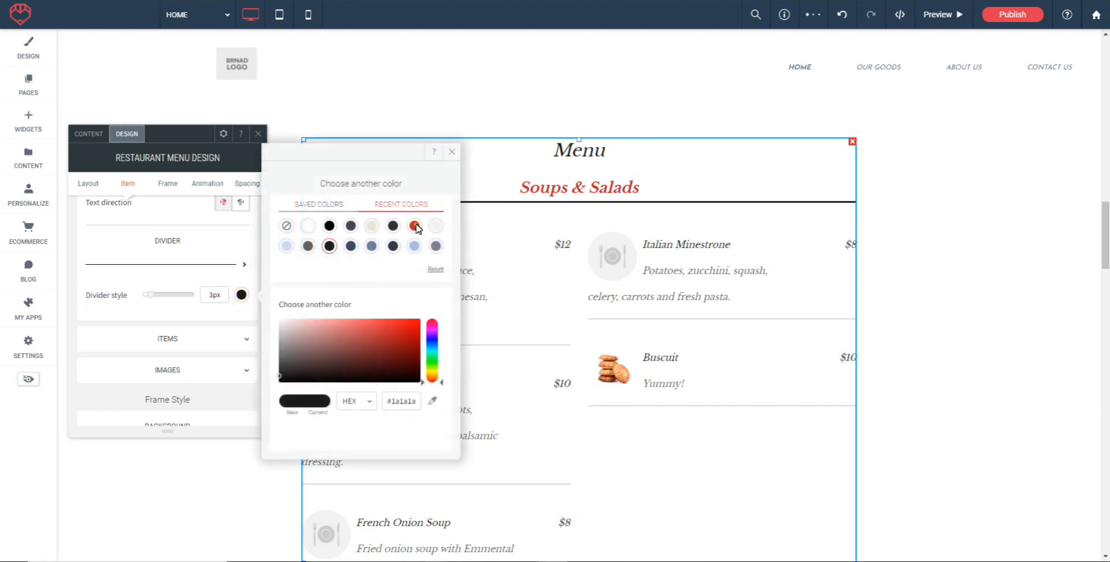
left_click(452, 152)
Remove the italic formatting from the menu's item names and prices.
scroll(181, 277, "down", 1)
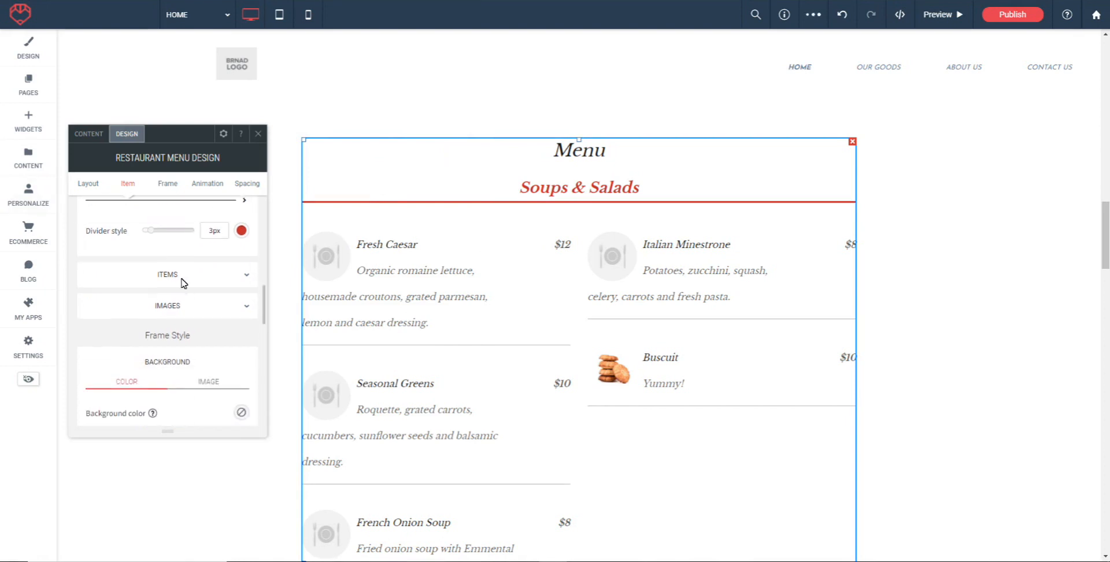
left_click(167, 273)
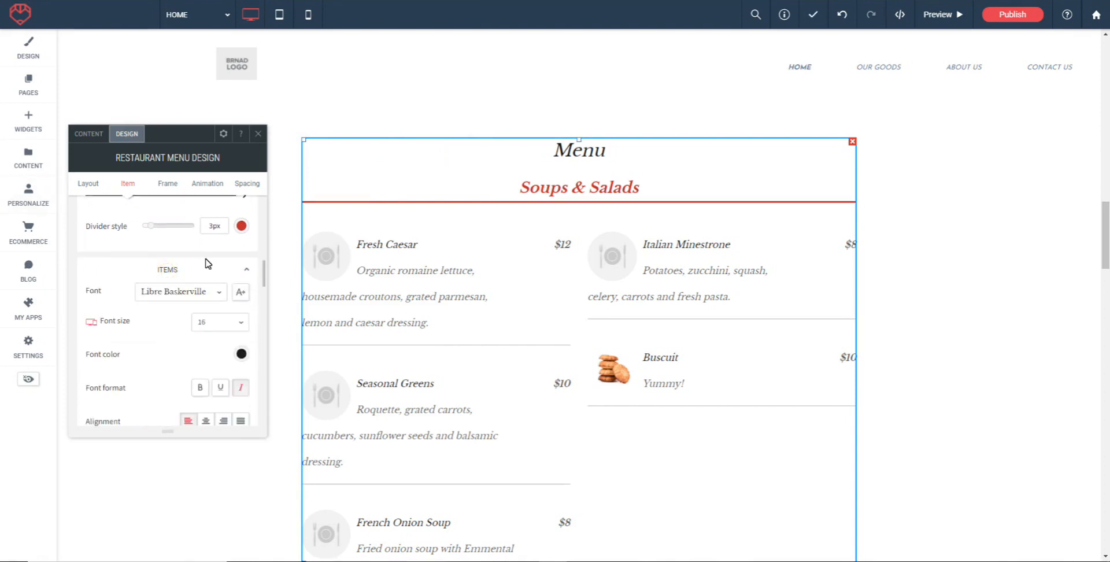
scroll(190, 242, "down", 1)
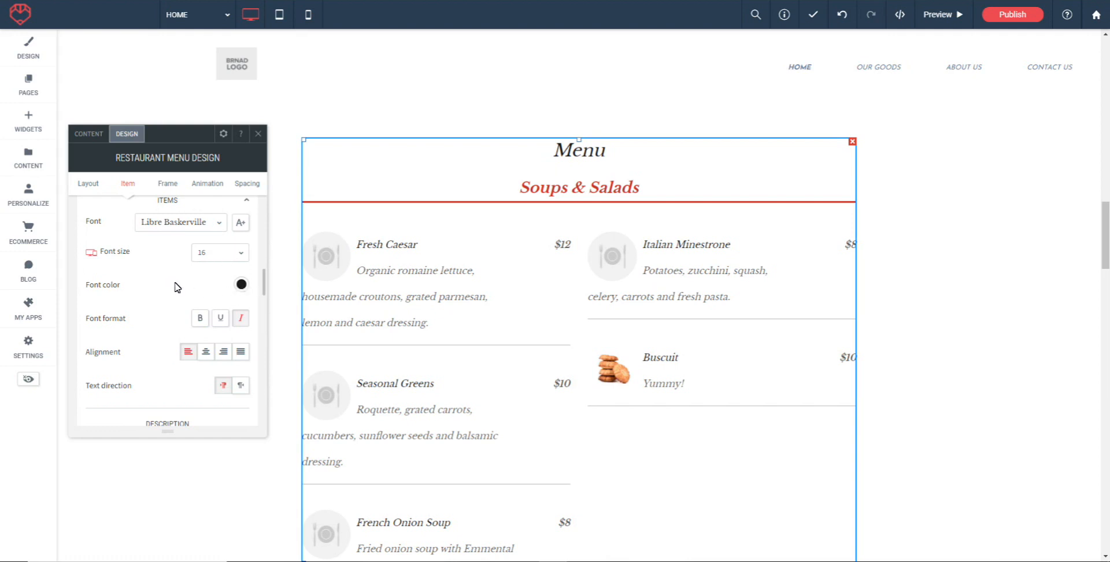
scroll(177, 287, "down", 1)
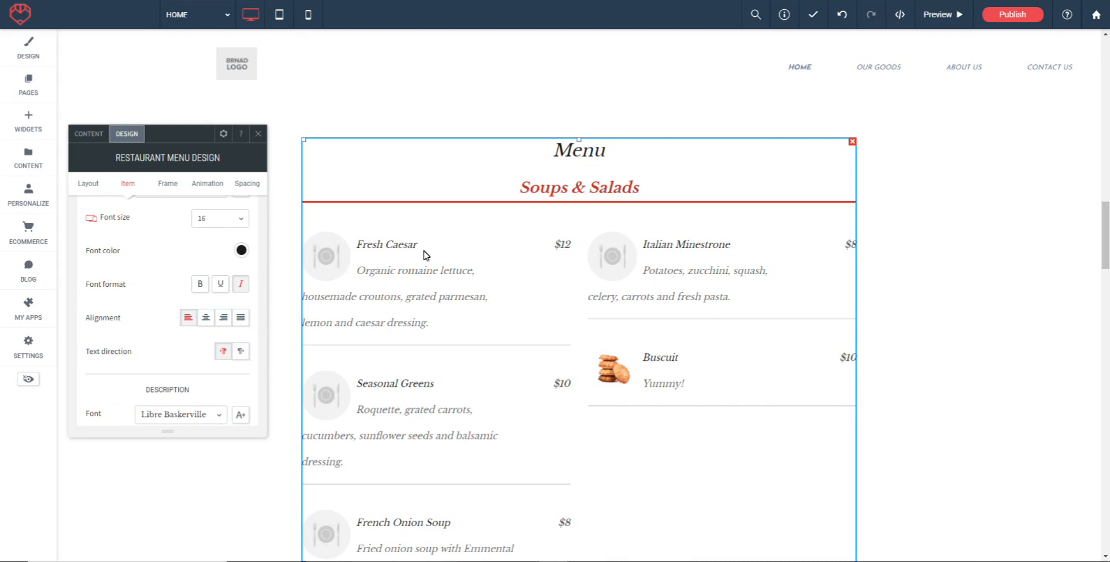
left_click(241, 284)
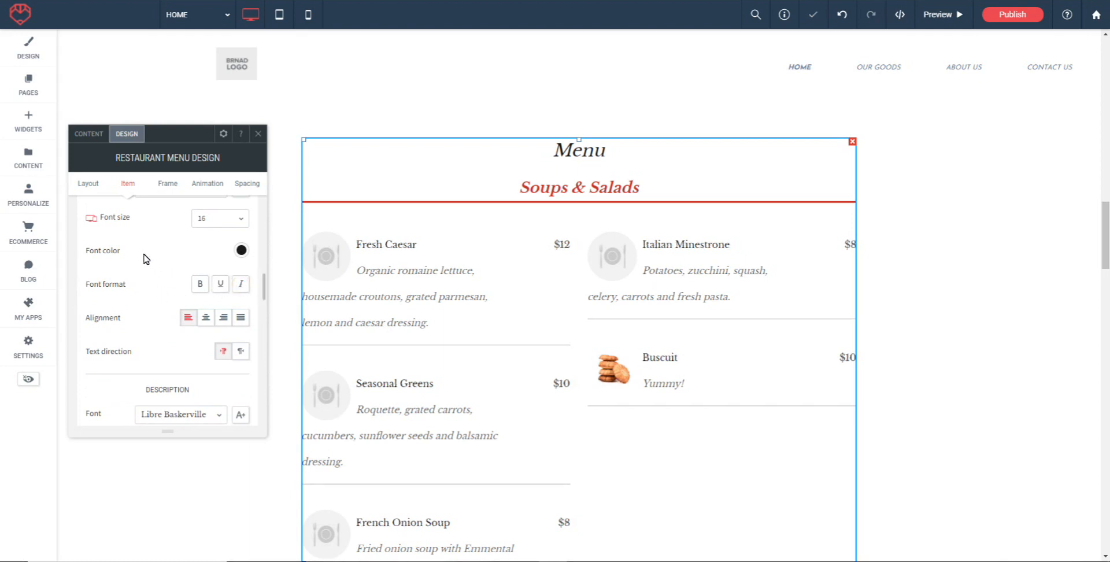
Remove the italic formatting from the menu's item descriptions.
scroll(147, 263, "down", 1)
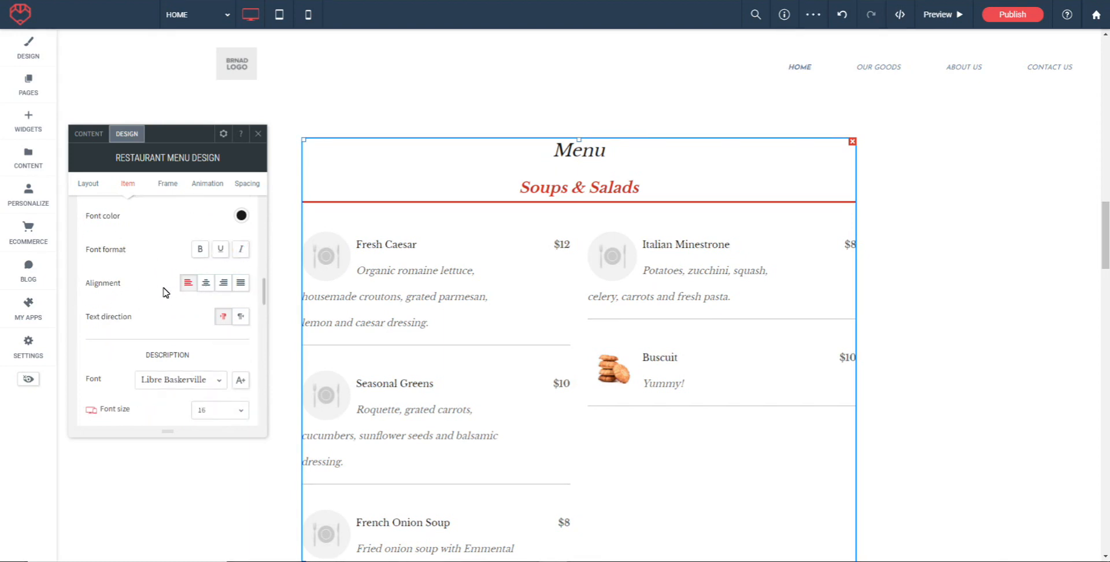
scroll(167, 289, "down", 2)
scroll(179, 285, "down", 1)
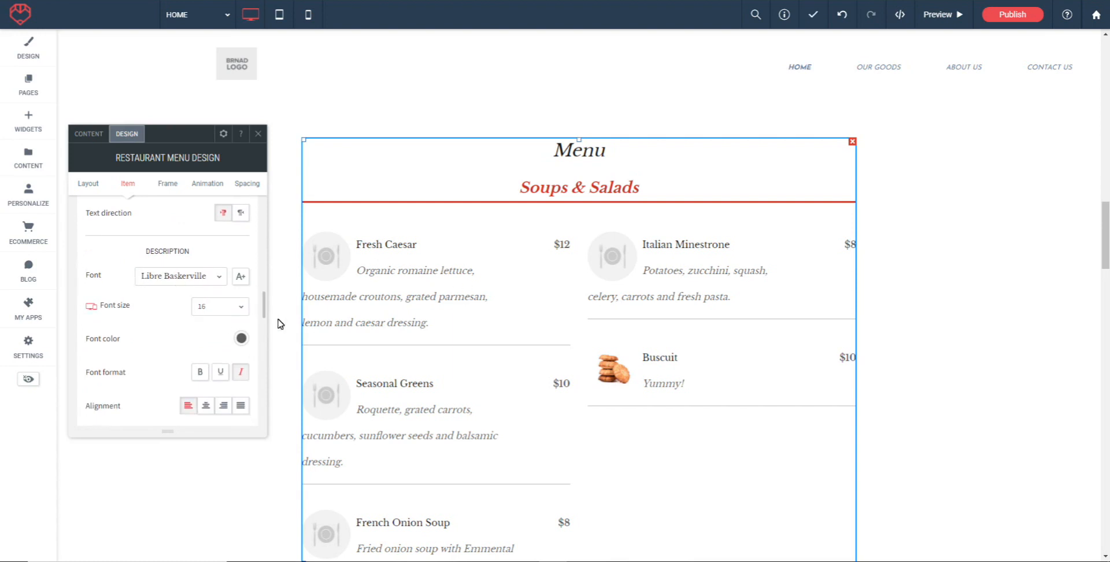
scroll(168, 304, "down", 1)
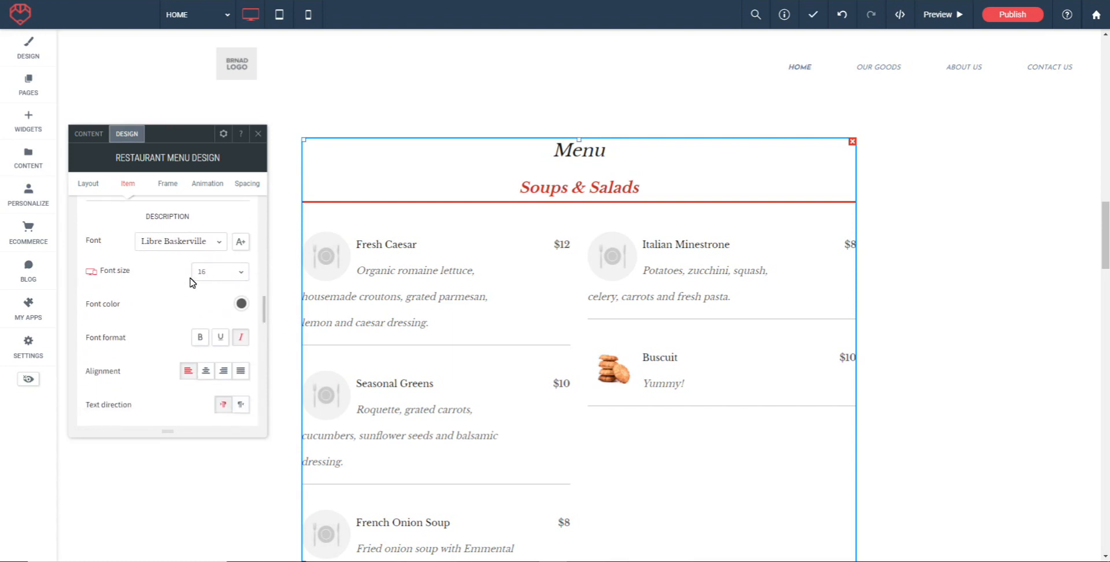
scroll(185, 311, "down", 1)
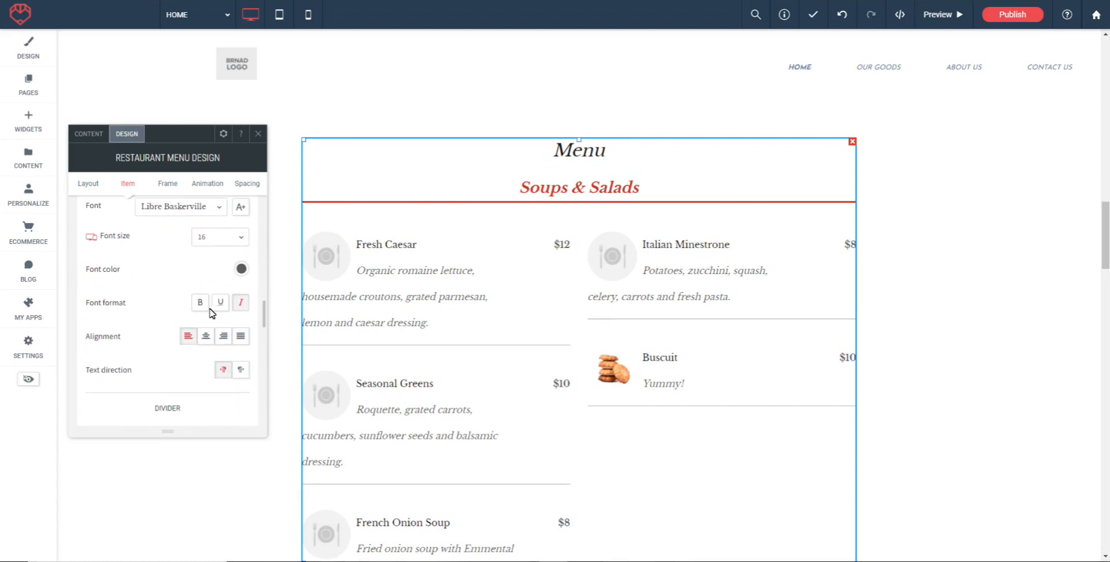
left_click(238, 305)
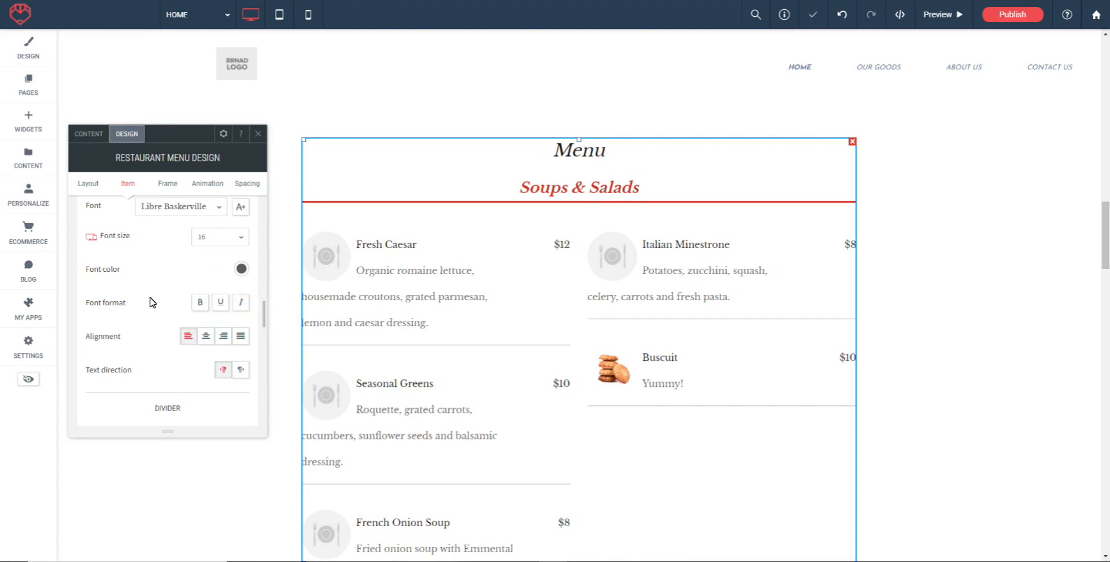
Compare line styles for the item divider and color it with the red #c32b2b from the recent colors.
scroll(146, 278, "down", 1)
scroll(152, 281, "down", 1)
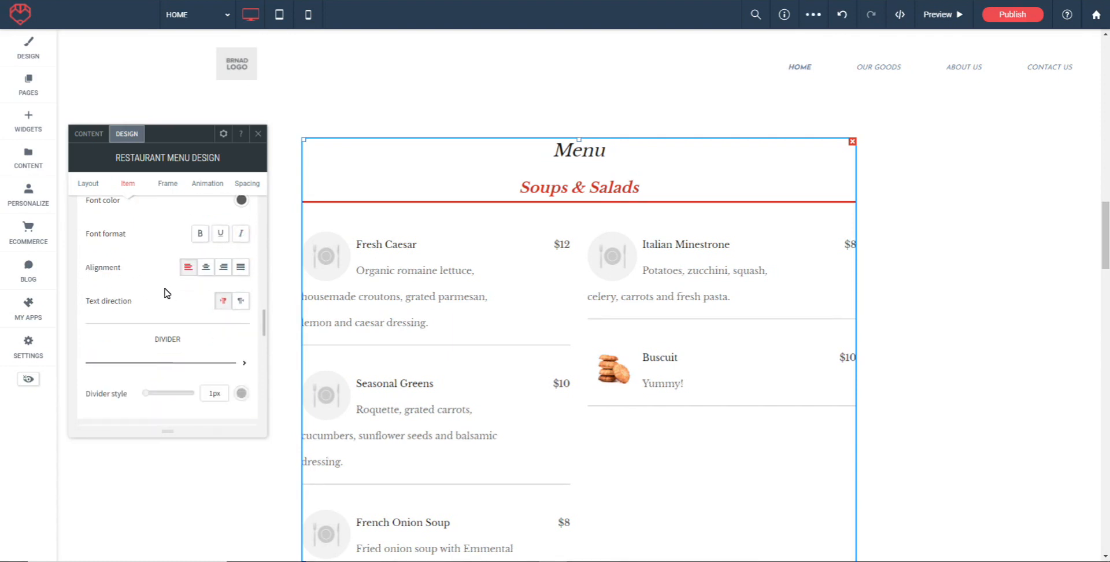
scroll(153, 272, "down", 2)
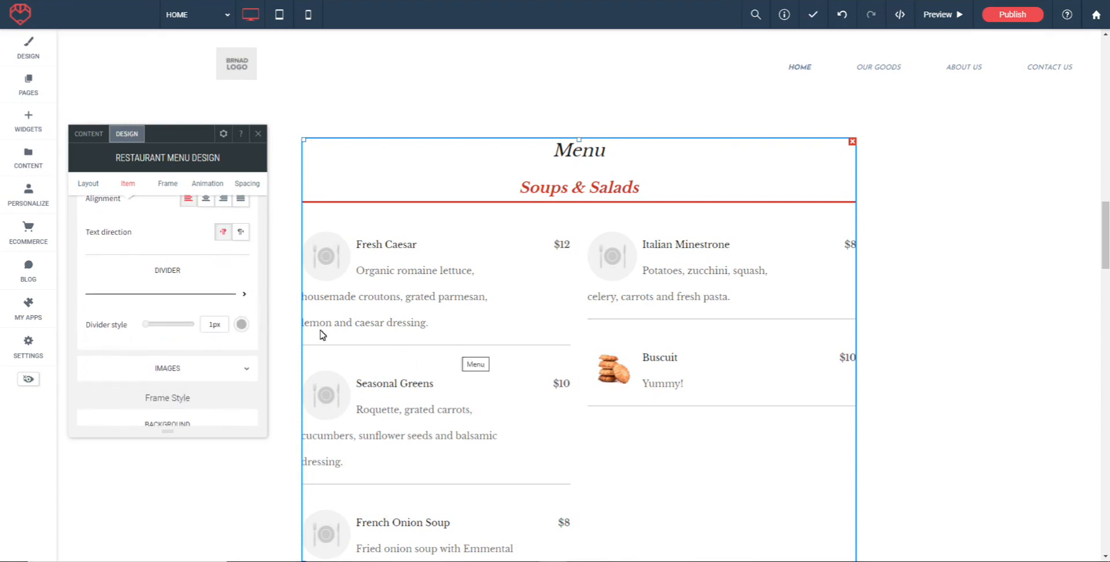
left_click(243, 296)
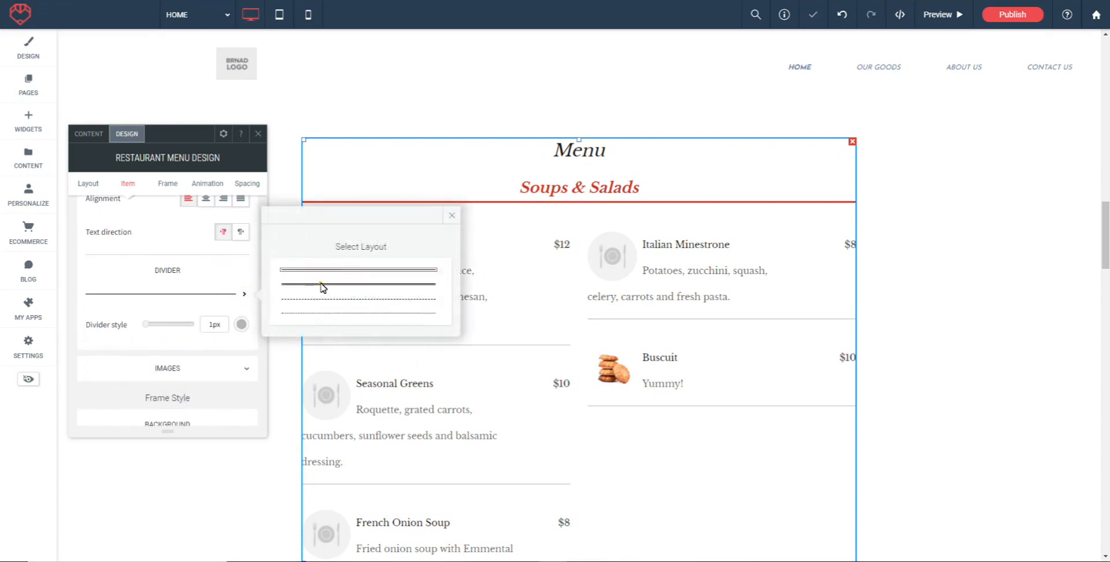
left_click(322, 284)
left_click(344, 272)
left_click(241, 324)
left_click(411, 245)
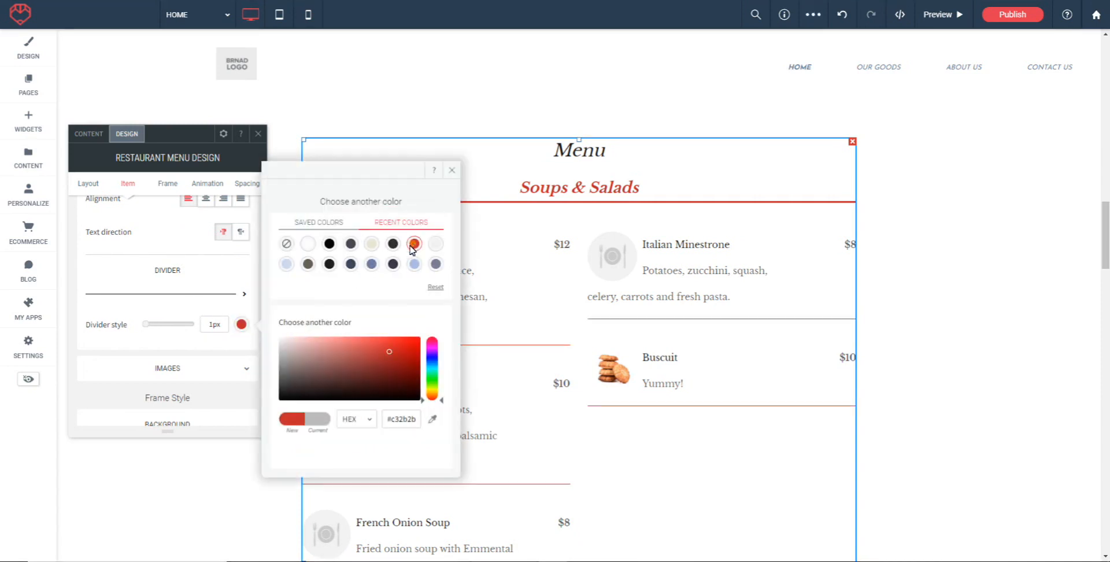
left_click(451, 171)
Resize the item images to 99px in width and height, keeping their proportions.
left_click(167, 368)
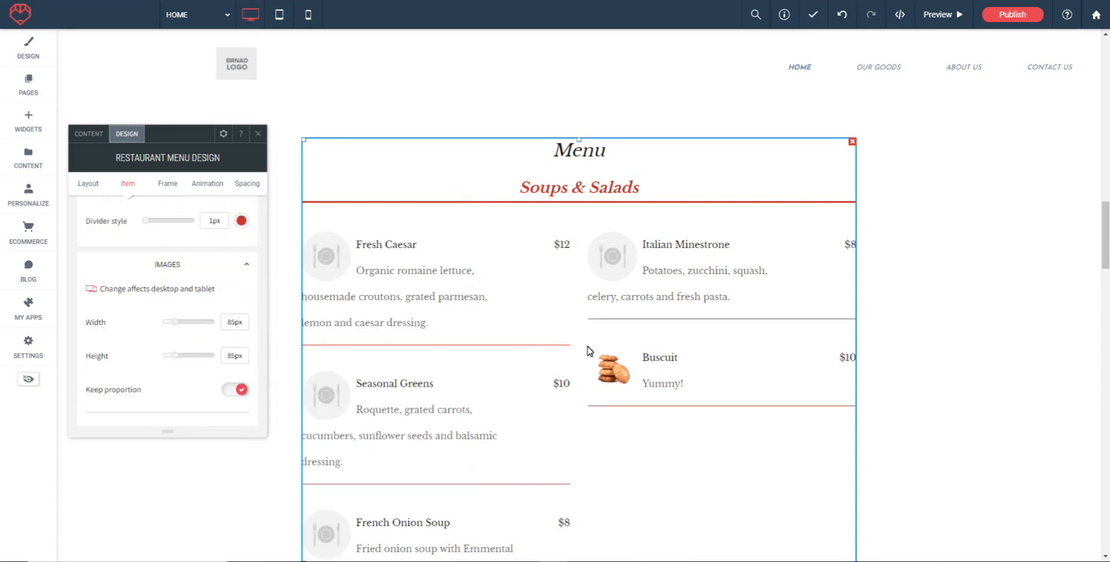
scroll(153, 313, "down", 1)
left_click_drag(175, 287, 176, 289)
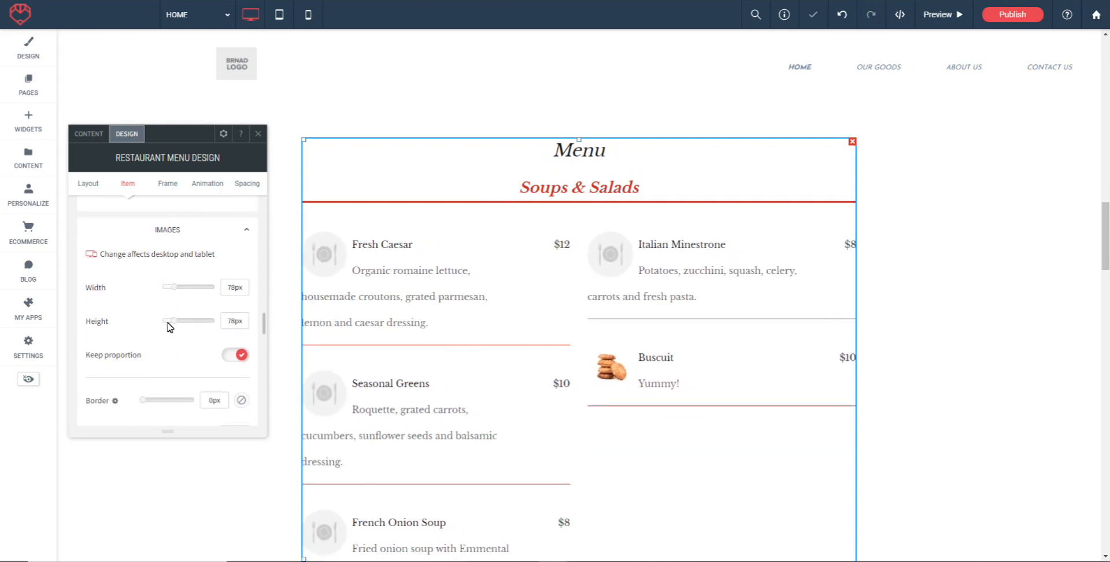
left_click_drag(172, 323, 179, 324)
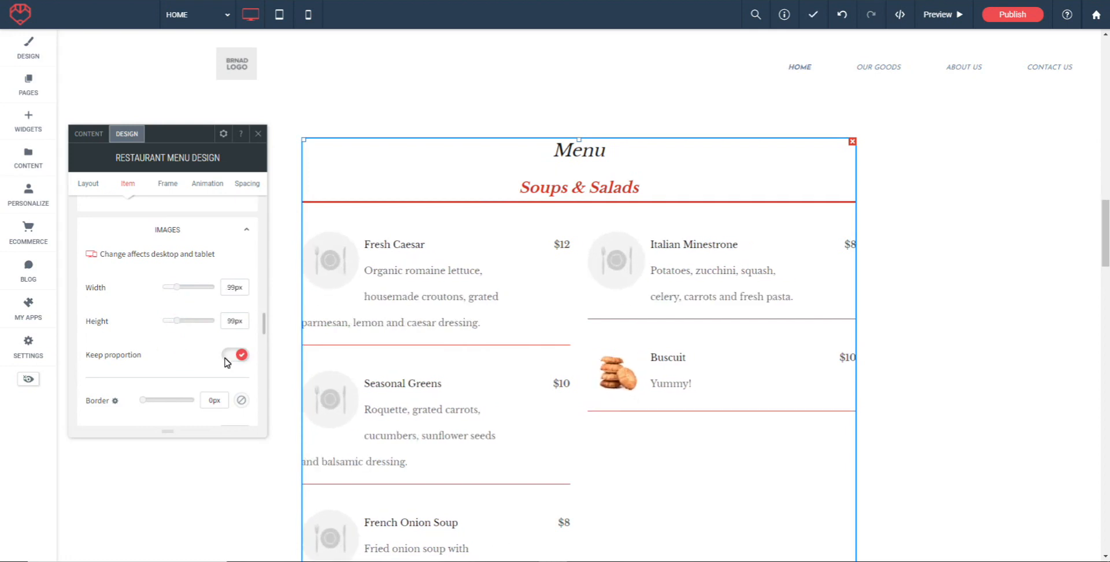
Round the item images' corners to 25% and give the images an outer shadow in the recent red #c32b2b.
scroll(185, 322, "down", 2)
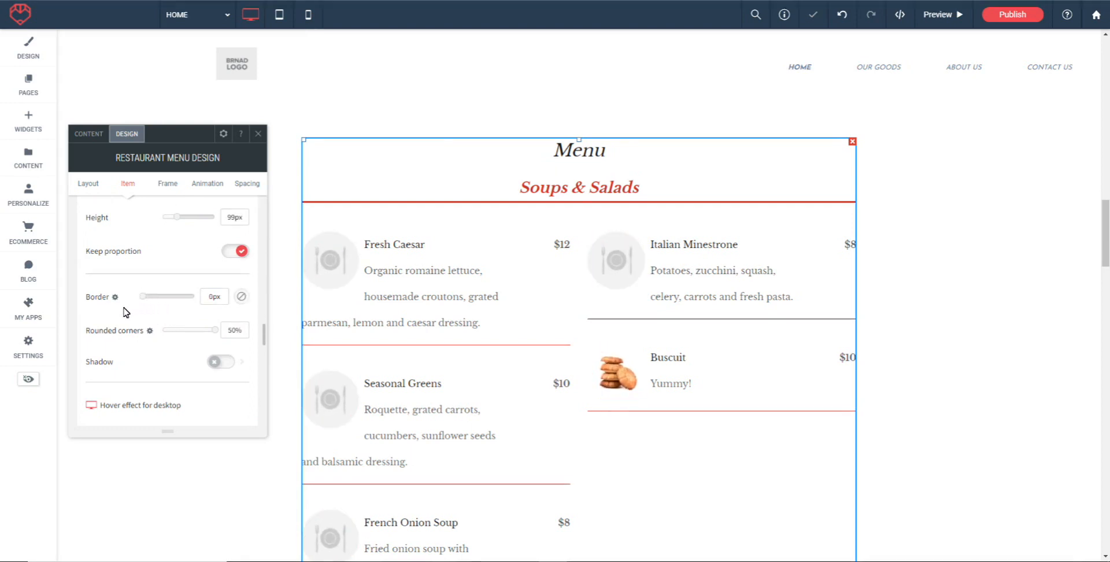
mouse_move(215, 333)
left_mouse_down()
mouse_move(177, 330)
mouse_move(195, 330)
left_mouse_up()
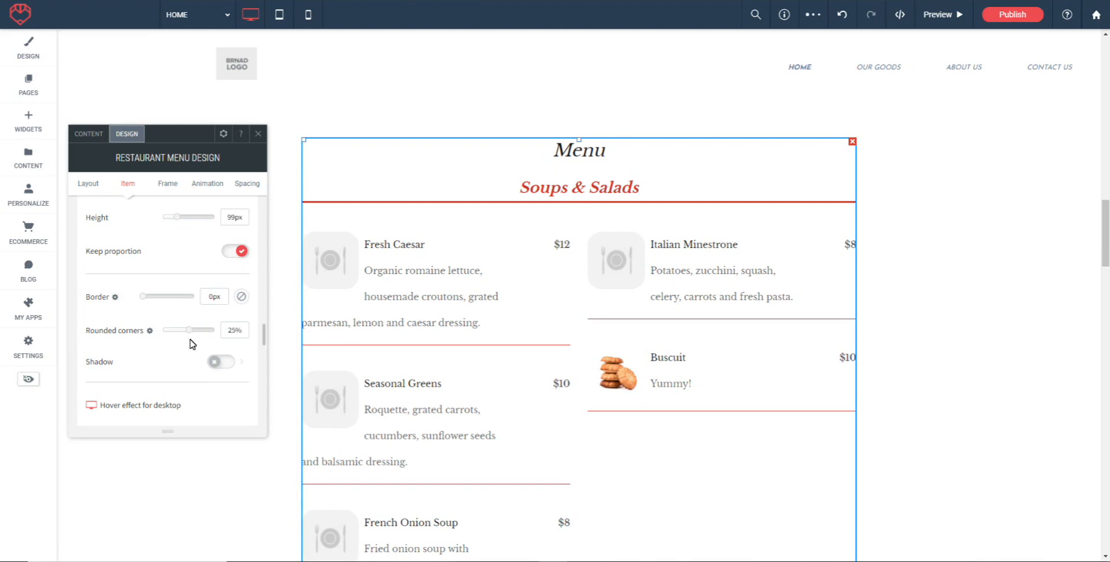
scroll(181, 347, "down", 1)
left_click(227, 294)
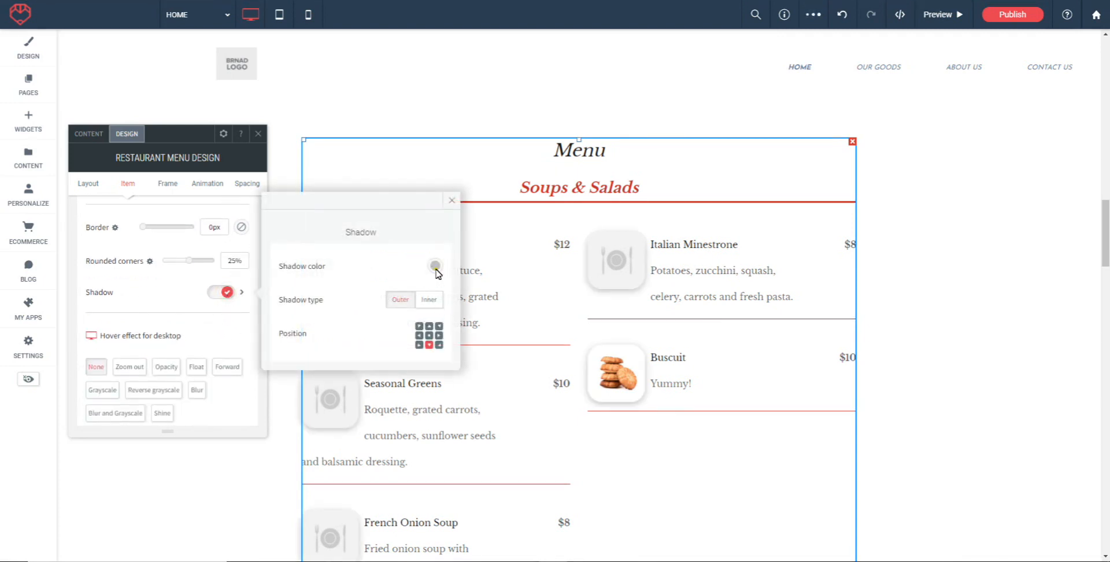
left_click(435, 265)
left_click(608, 226)
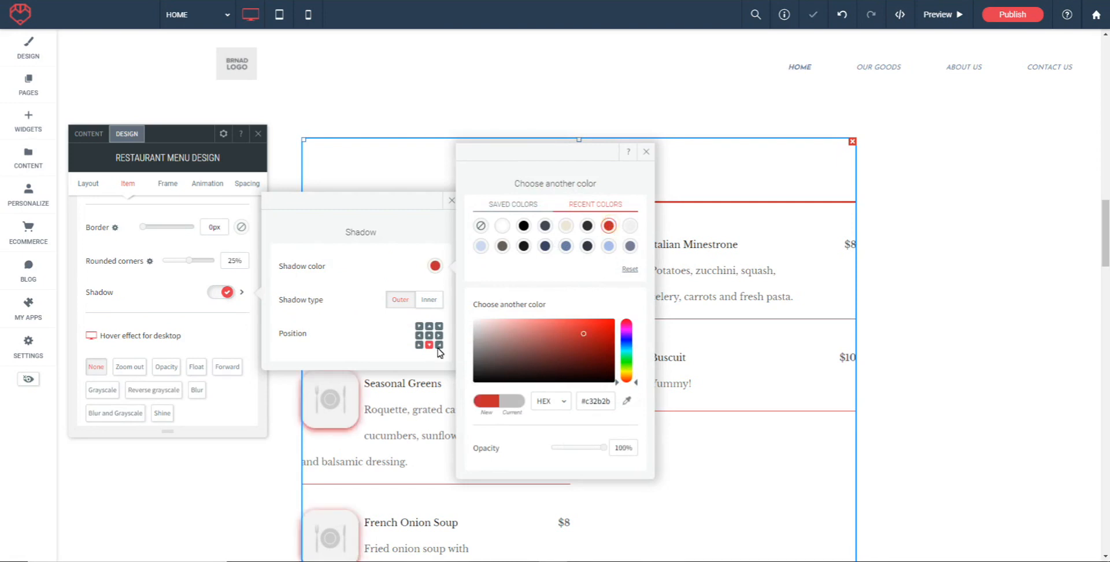
left_click(645, 151)
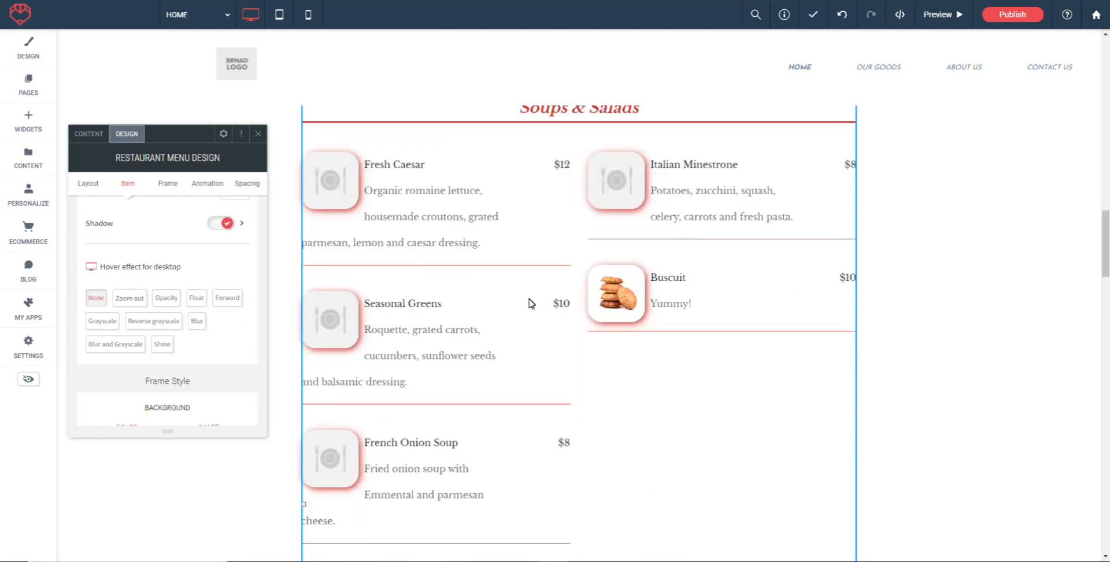
Try the Zoom out hover effect on the item images, settling on Grayscale.
left_click(132, 301)
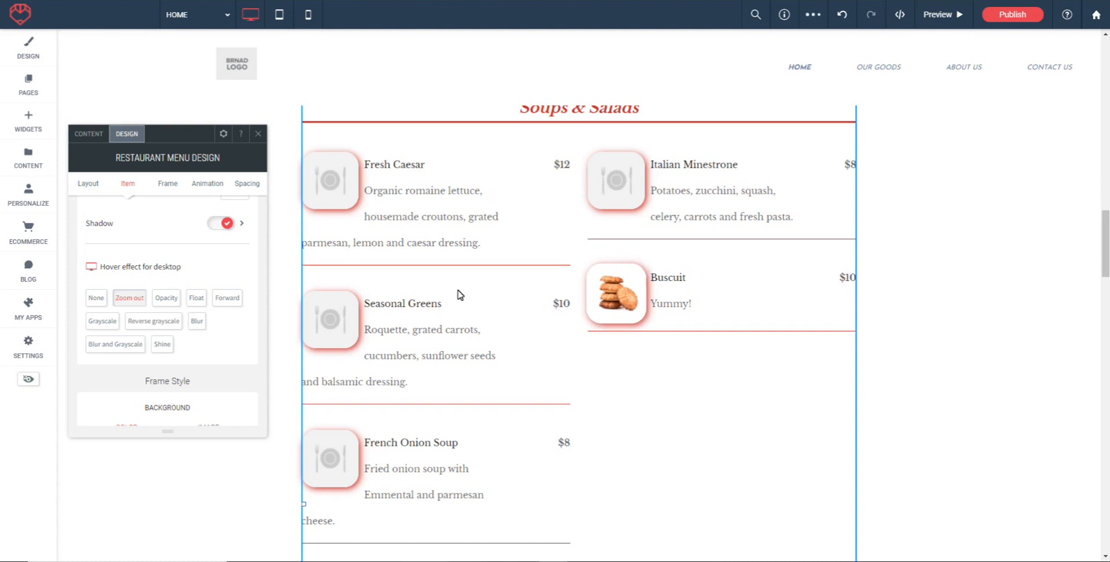
left_click(102, 321)
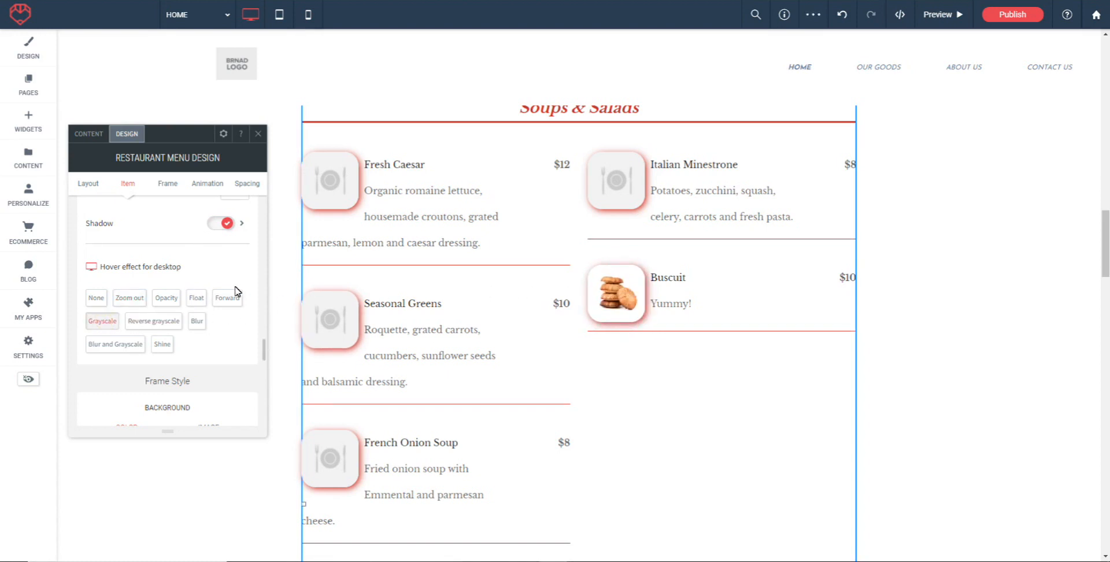
Fill the menu frame's background with the recent light blue #a5bce8 and give the frame a 5px red border.
scroll(217, 296, "down", 1)
scroll(221, 296, "down", 3)
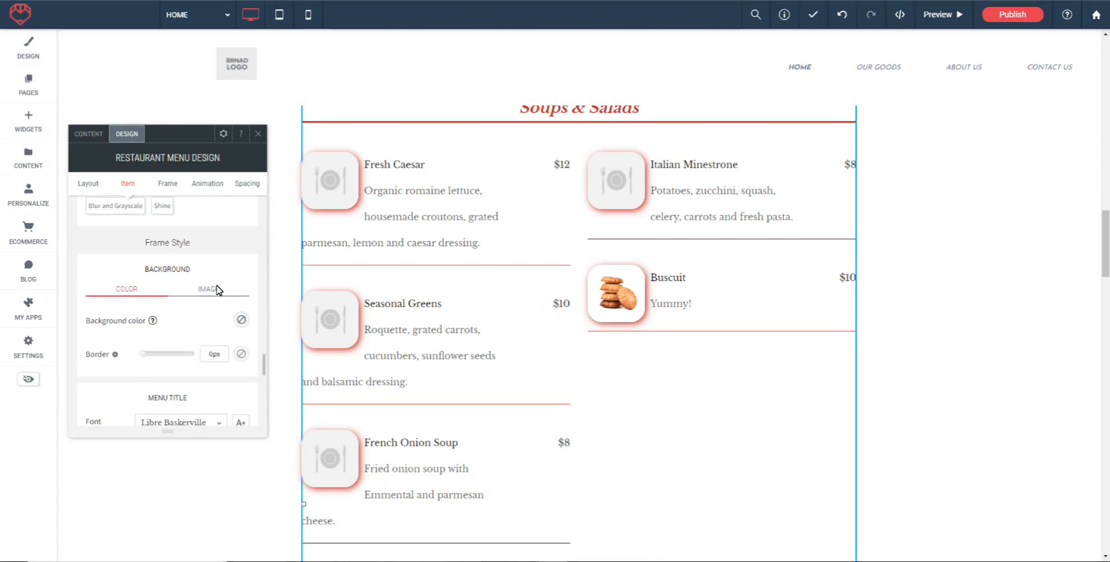
scroll(220, 267, "down", 1)
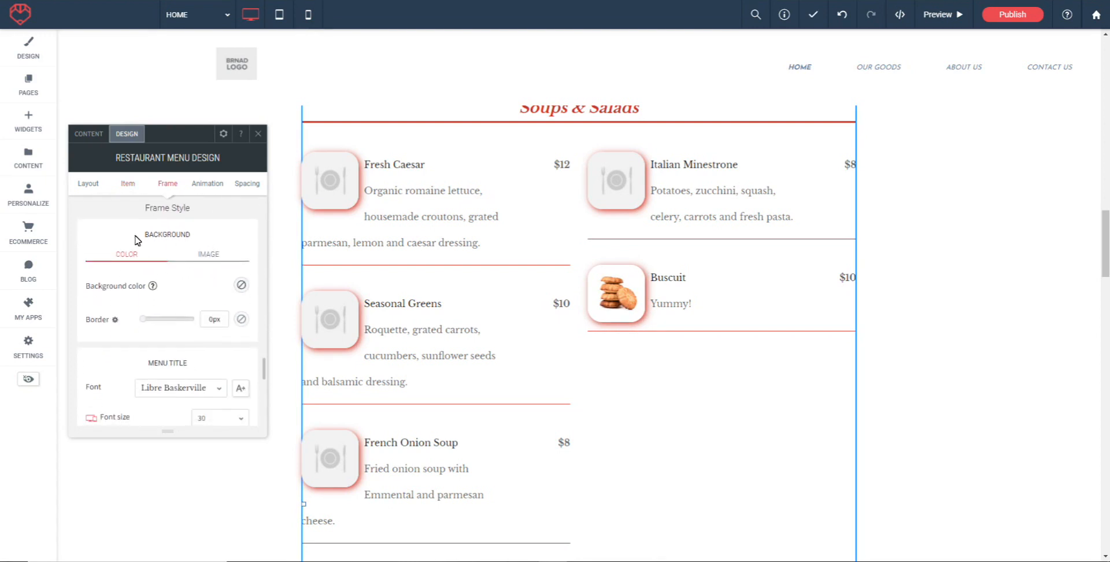
left_click(241, 286)
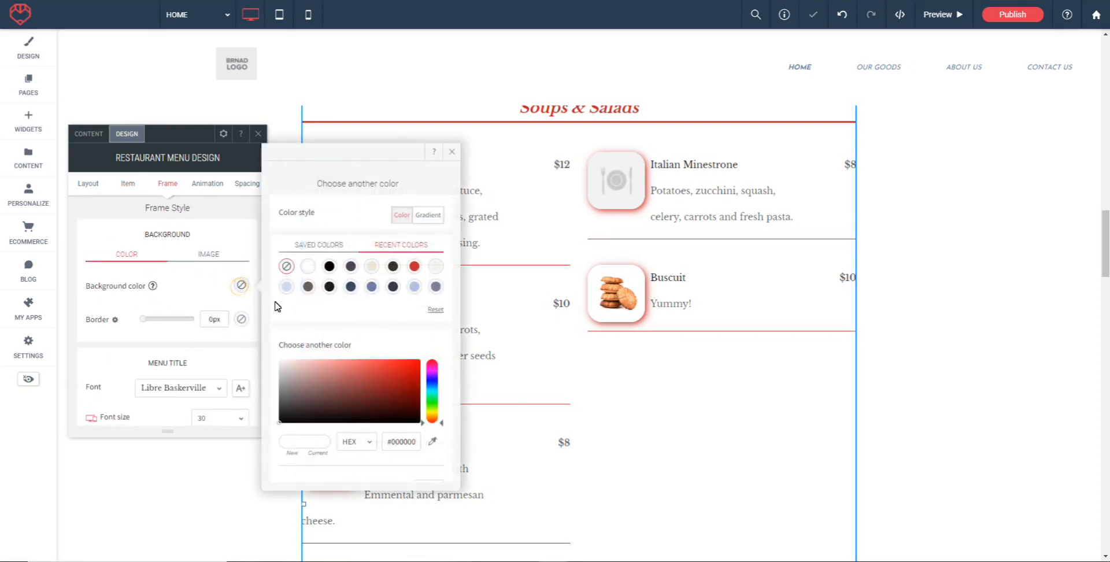
left_click(414, 287)
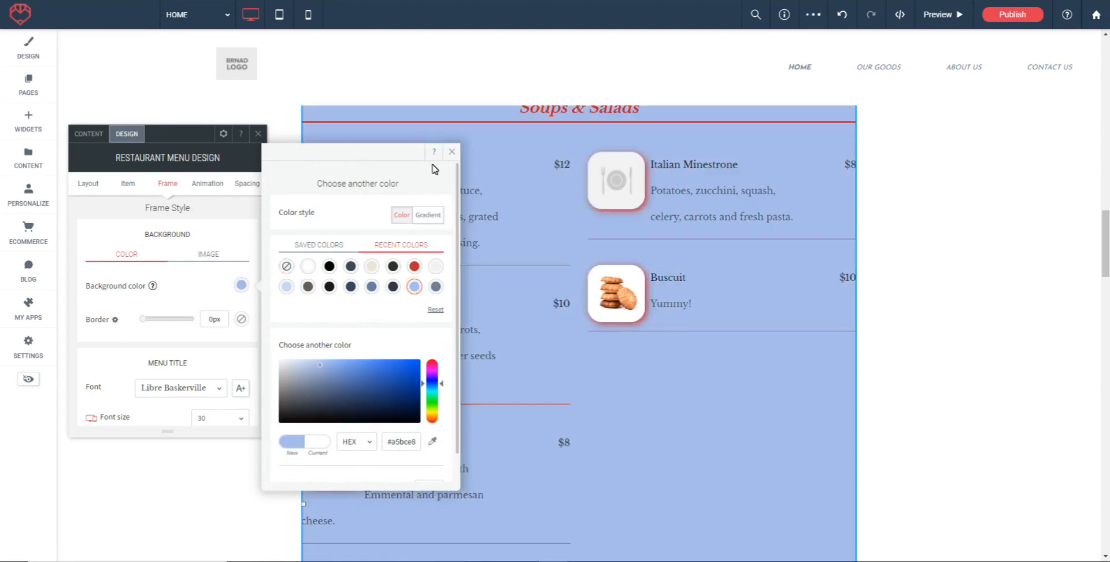
left_click(451, 152)
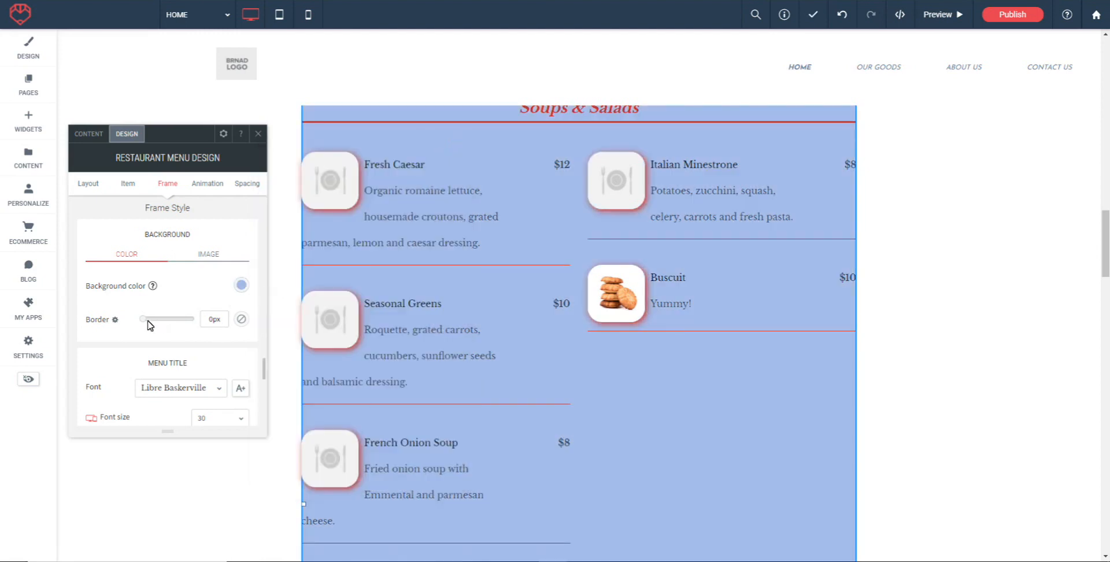
left_click_drag(140, 319, 157, 320)
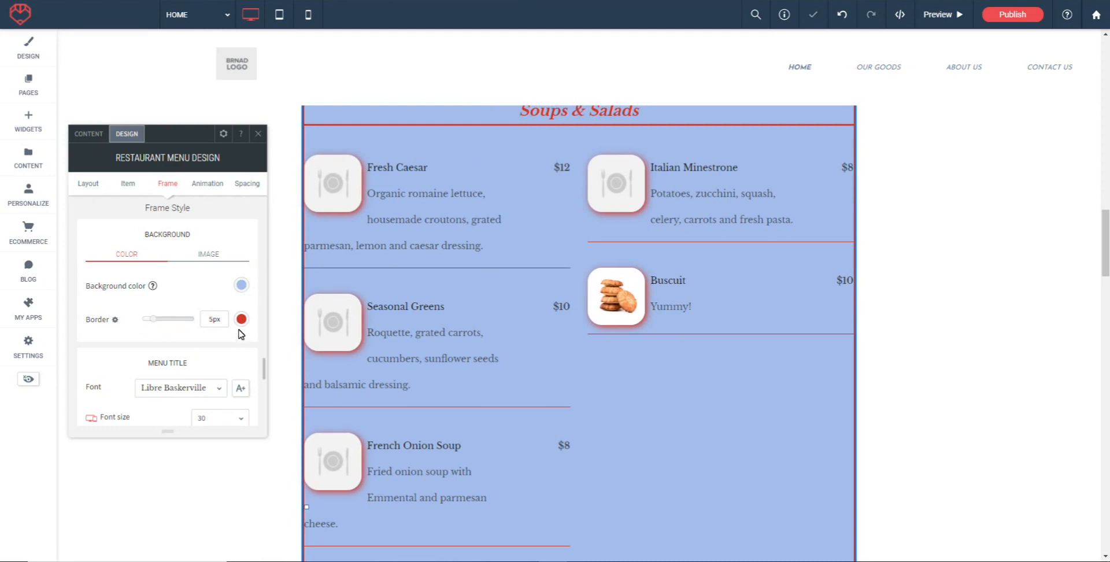
Add the first site image, the stack of cookies, as the menu frame's background image.
scroll(165, 289, "down", 1)
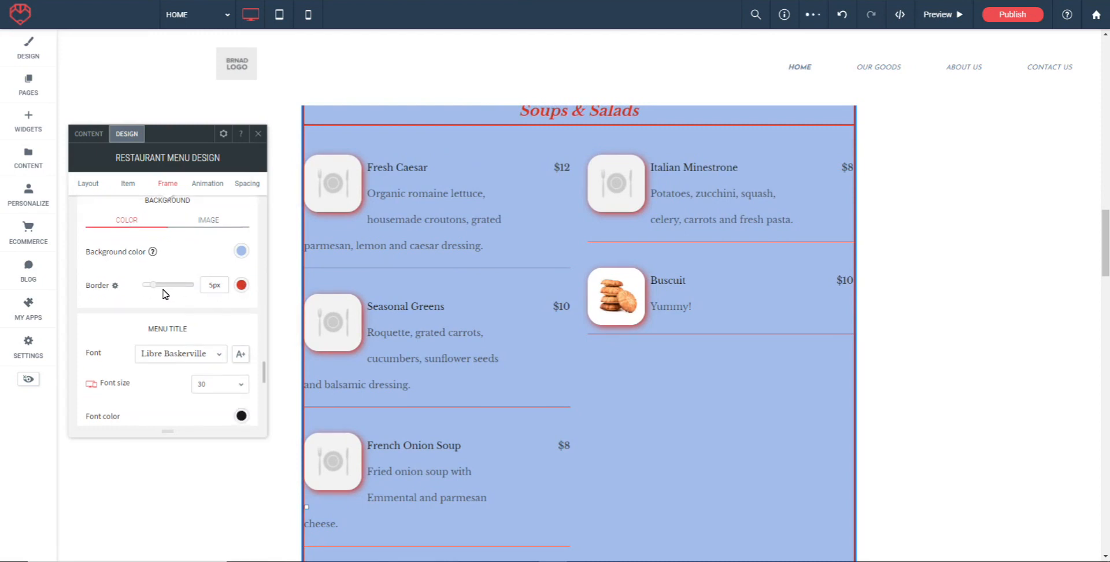
left_click(206, 222)
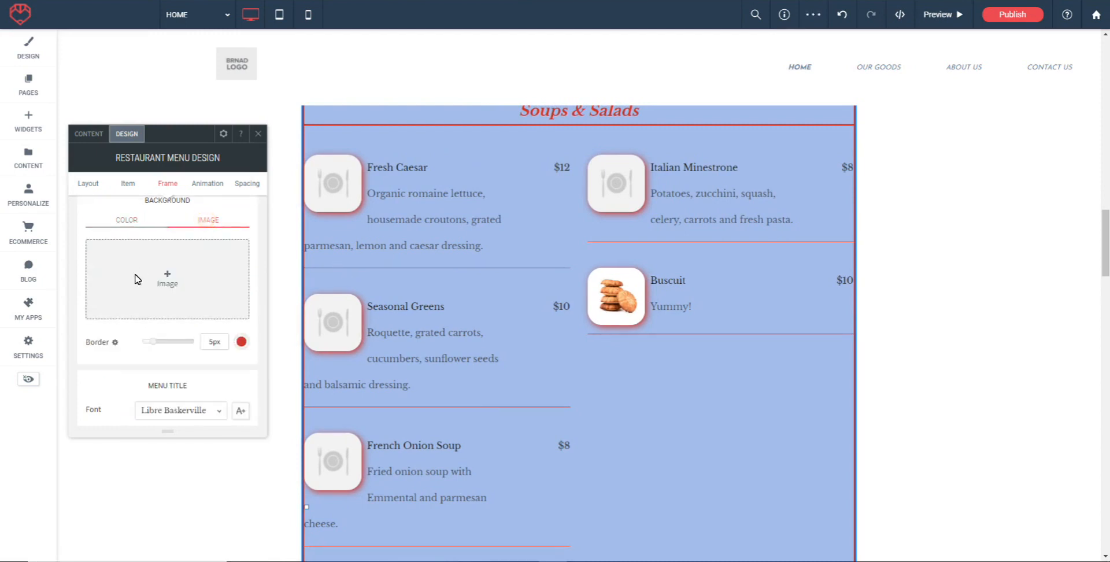
left_click(170, 282)
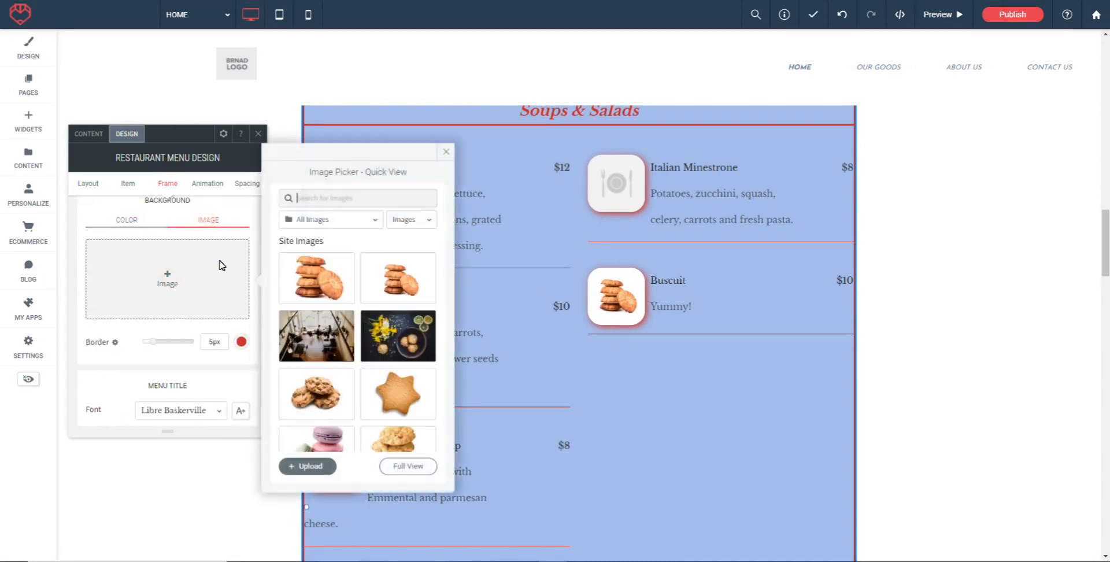
left_click(319, 286)
Compare the Full image, Tile and No repeat display modes for the background image, settling on Full image.
scroll(553, 301, "down", 3)
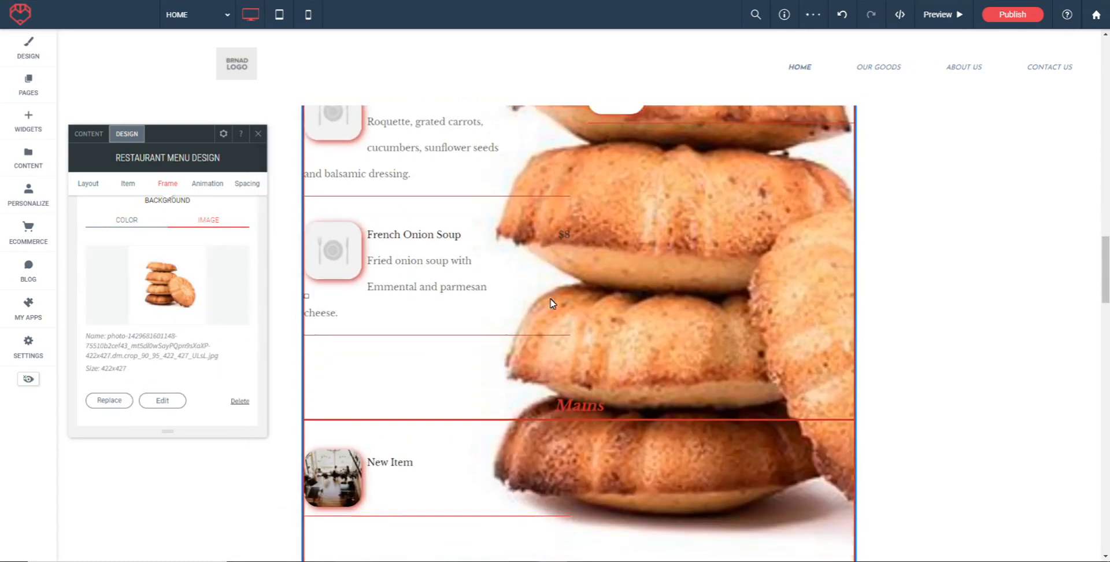
scroll(552, 301, "up", 3)
scroll(174, 312, "down", 2)
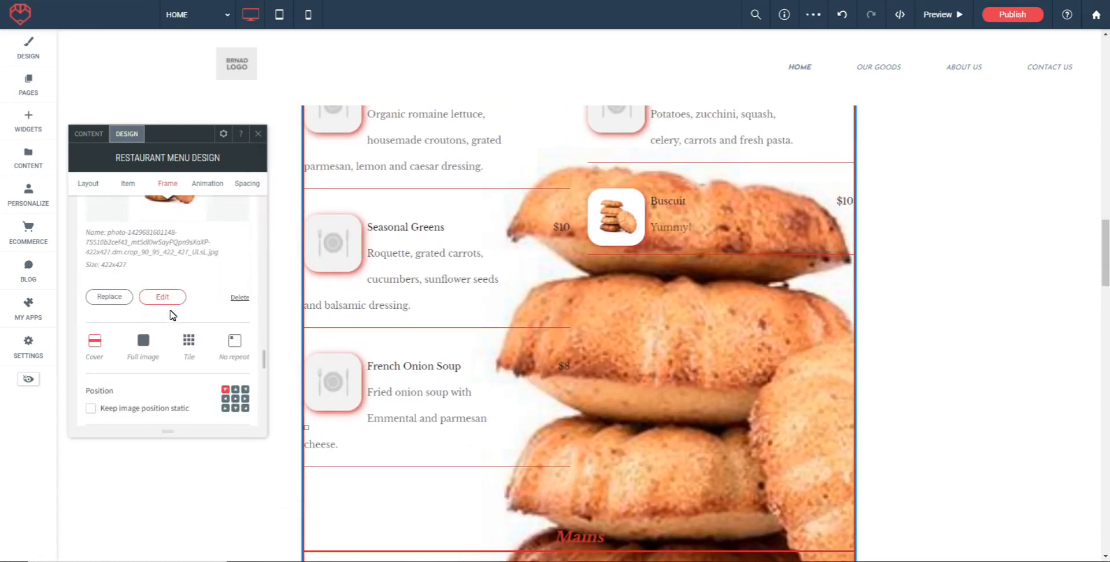
left_click(145, 346)
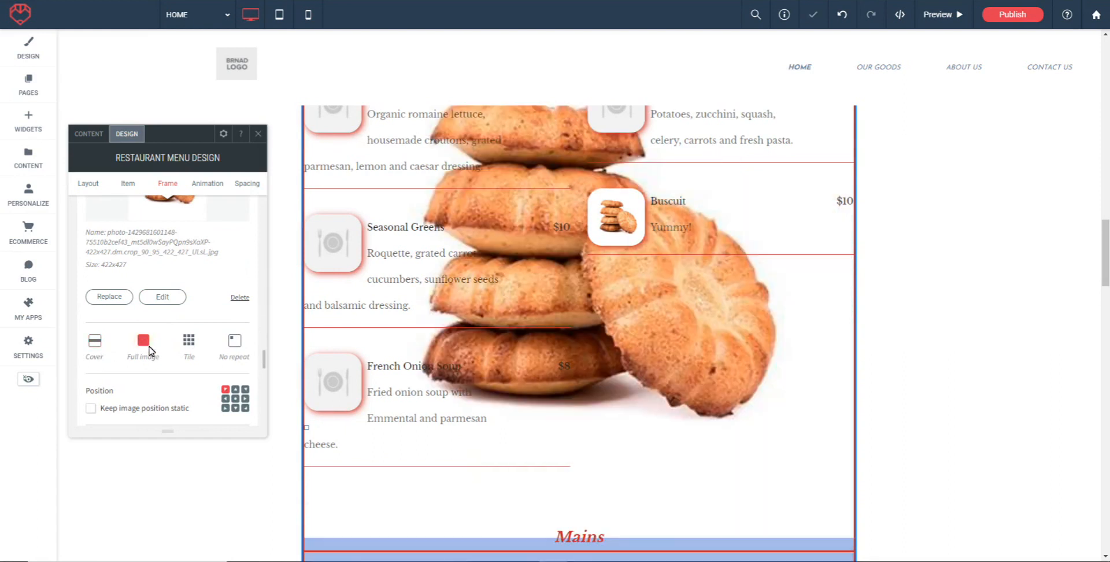
left_click(191, 345)
left_click(235, 344)
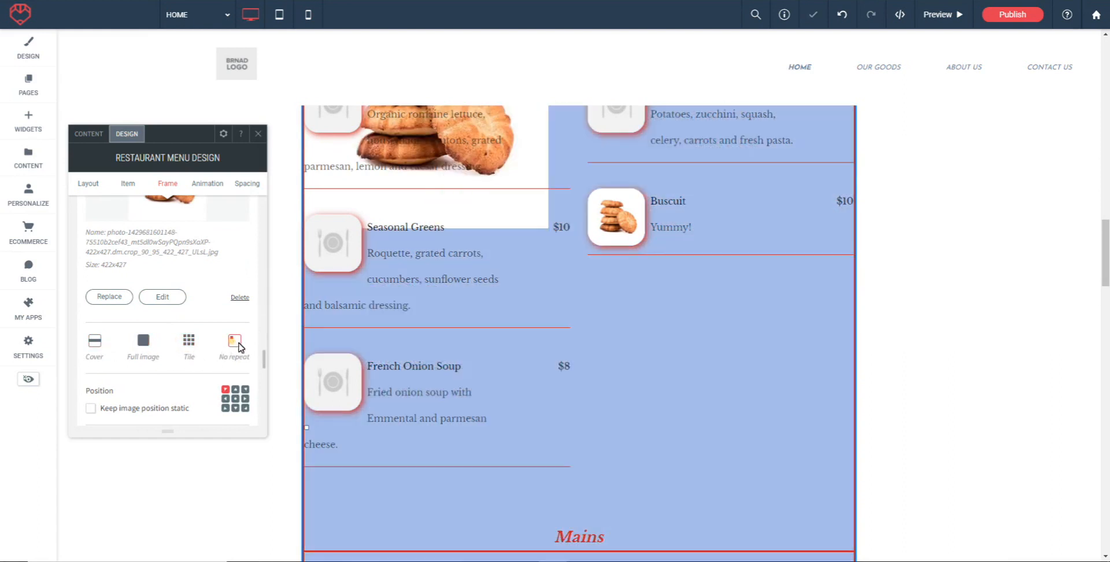
left_click(141, 344)
scroll(627, 331, "up", 2)
scroll(627, 331, "down", 1)
scroll(627, 331, "down", 1)
scroll(173, 324, "down", 1)
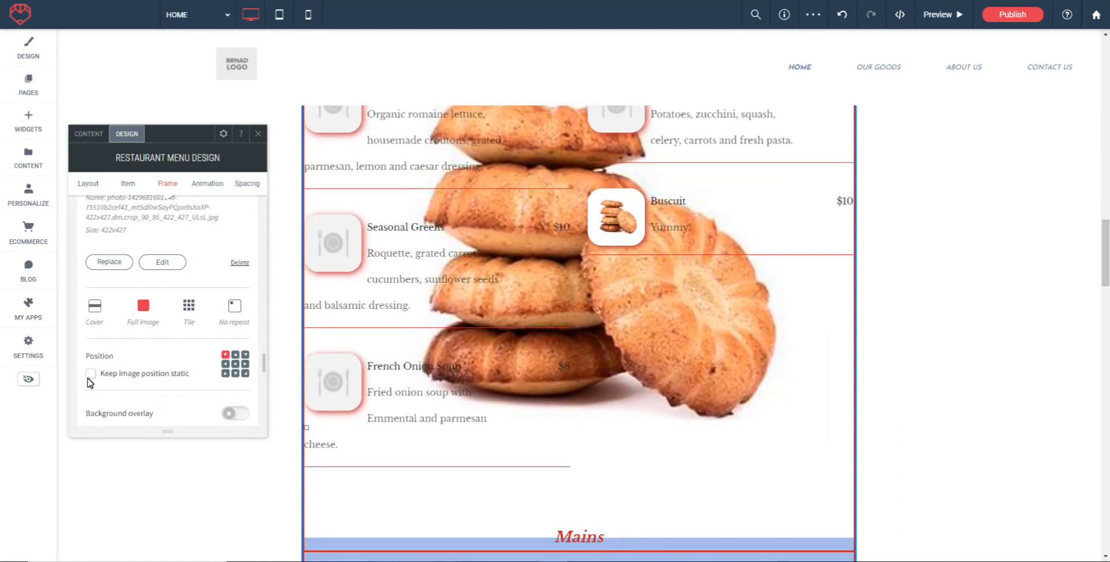
Keep the background image's position static and center it, checking how it behaves while the page moves.
left_click(91, 374)
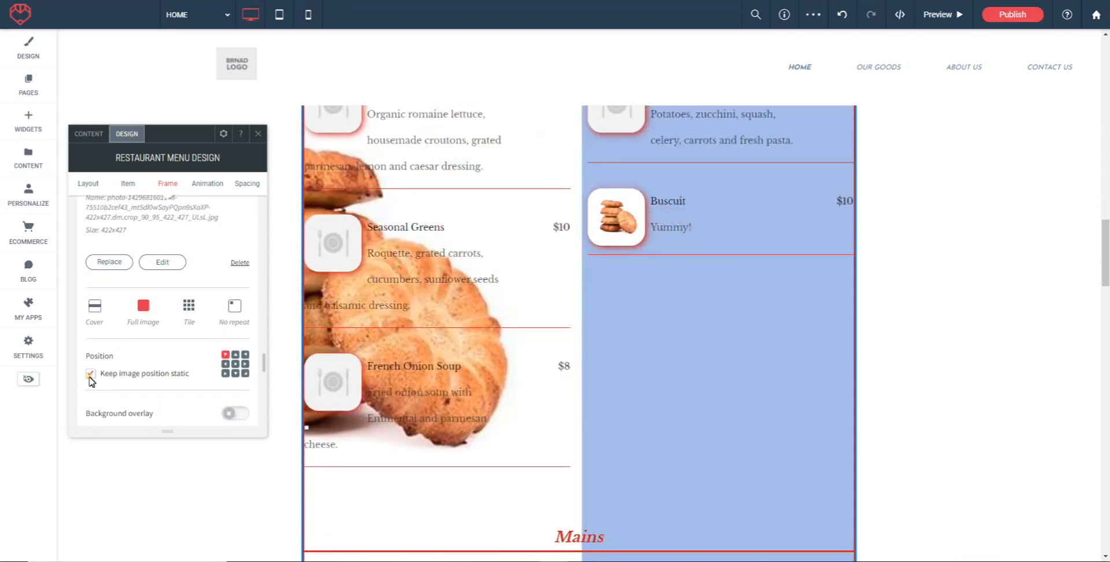
left_click(235, 364)
scroll(774, 350, "up", 5)
scroll(774, 351, "down", 2)
scroll(773, 352, "down", 4)
scroll(770, 353, "up", 2)
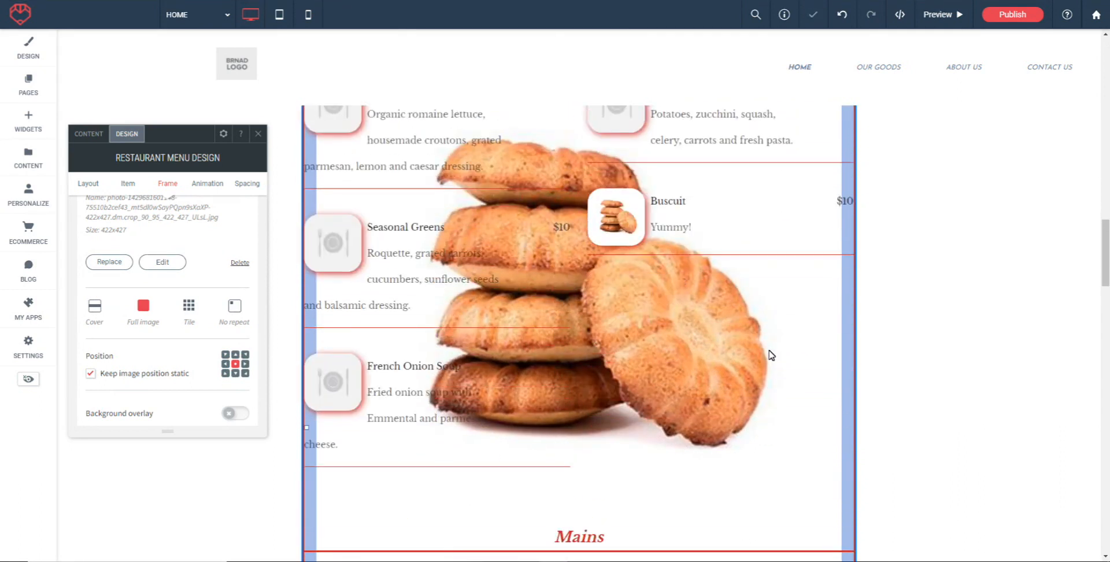
Try a dark blue overlay at 32% opacity on the frame's background image, and switch the overlay off again.
scroll(186, 319, "down", 1)
scroll(177, 316, "down", 1)
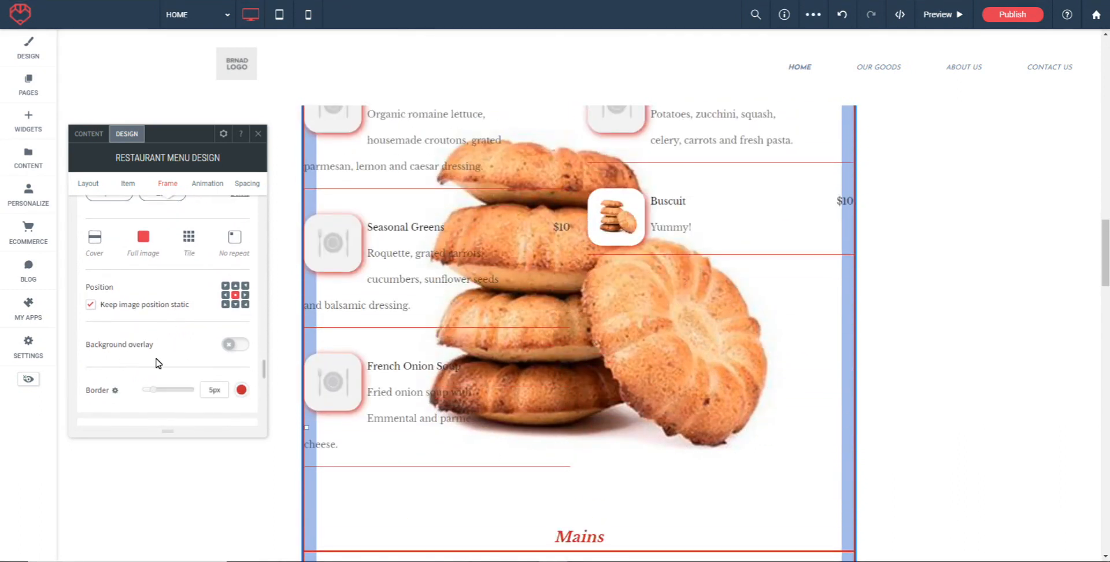
left_click(237, 345)
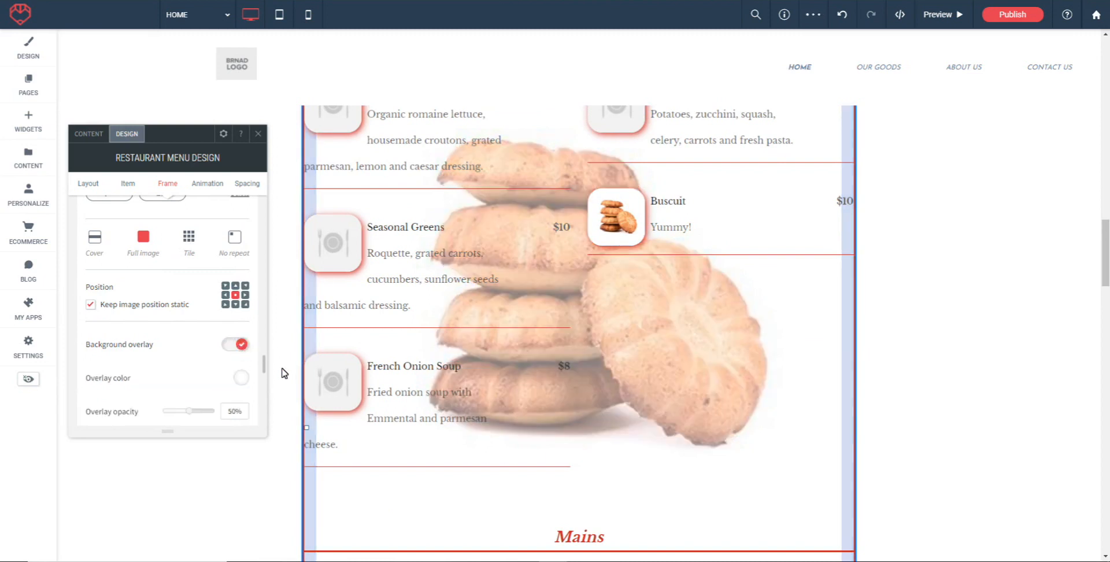
left_click(241, 379)
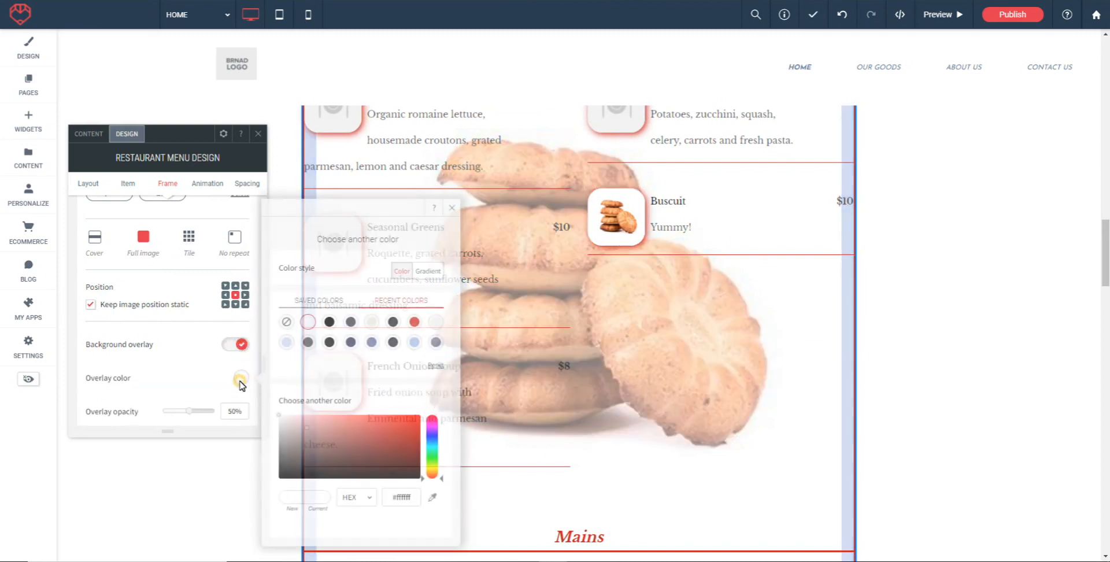
left_click(350, 342)
left_click(452, 207)
left_click(181, 411)
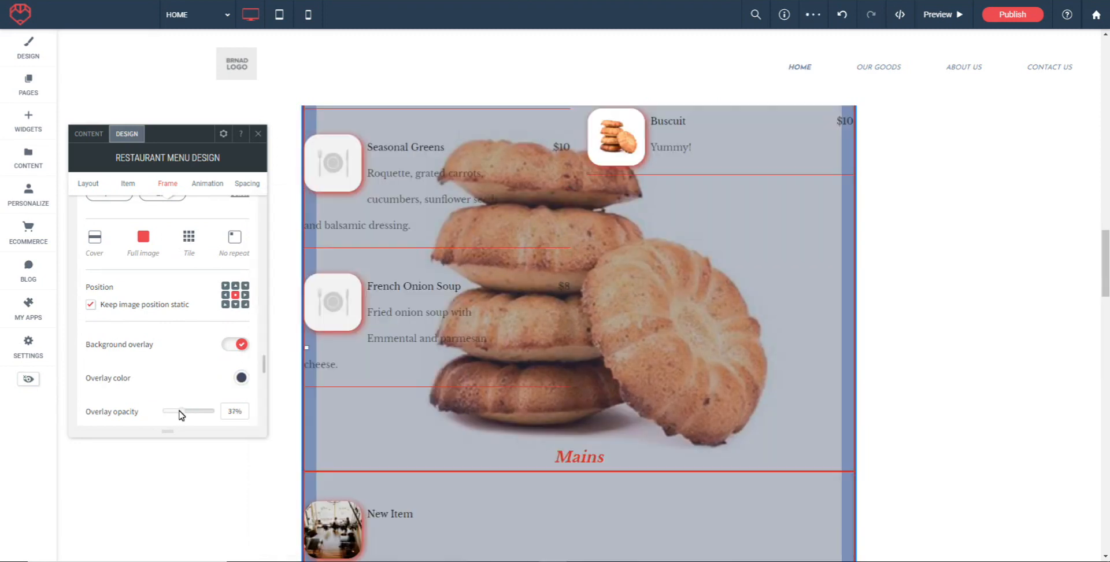
mouse_move(174, 413)
left_mouse_down()
mouse_move(164, 413)
mouse_move(219, 415)
mouse_move(183, 421)
left_mouse_up()
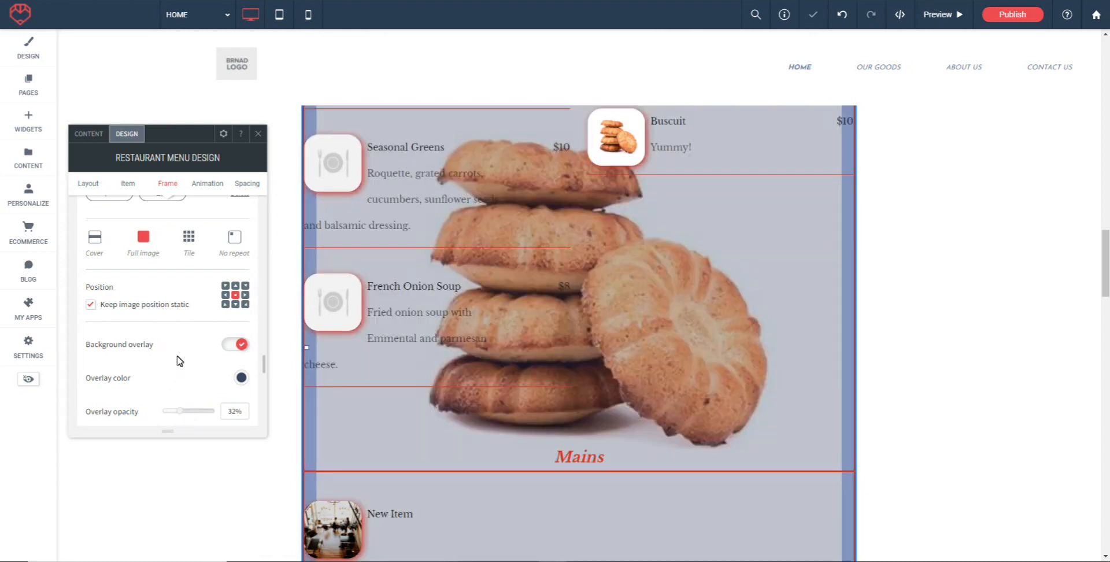
left_click(234, 345)
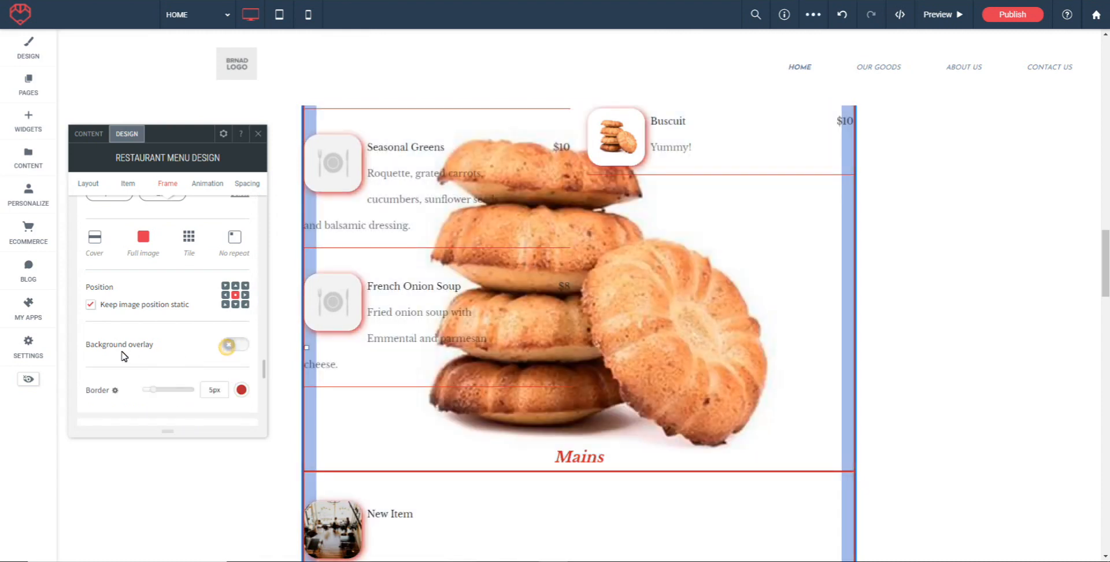
Set the menu title's font size to 36 and make it bold.
scroll(673, 230, "down", 1)
scroll(173, 393, "down", 1)
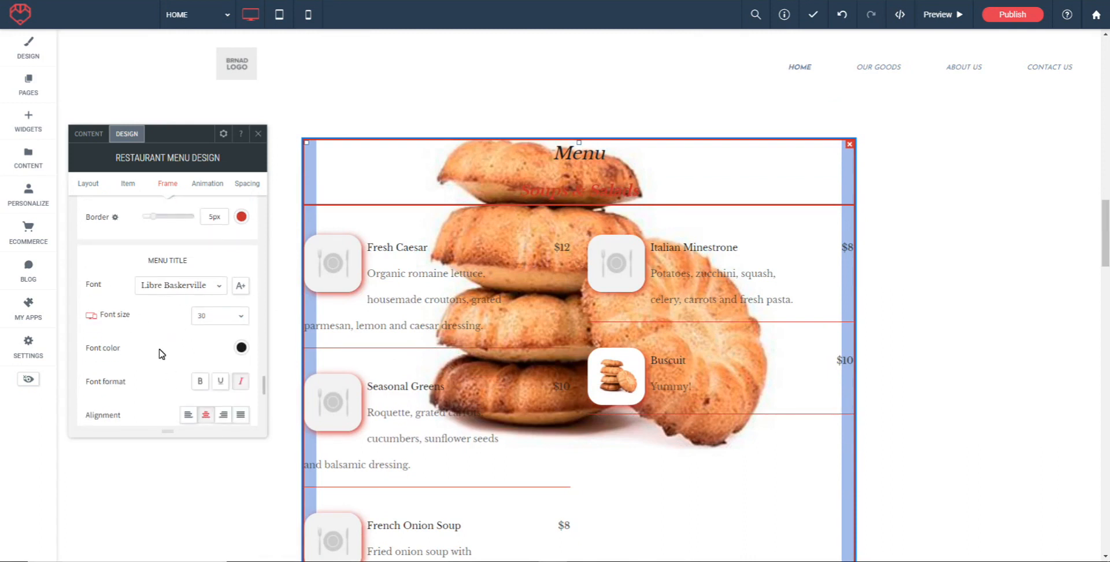
left_click(247, 317)
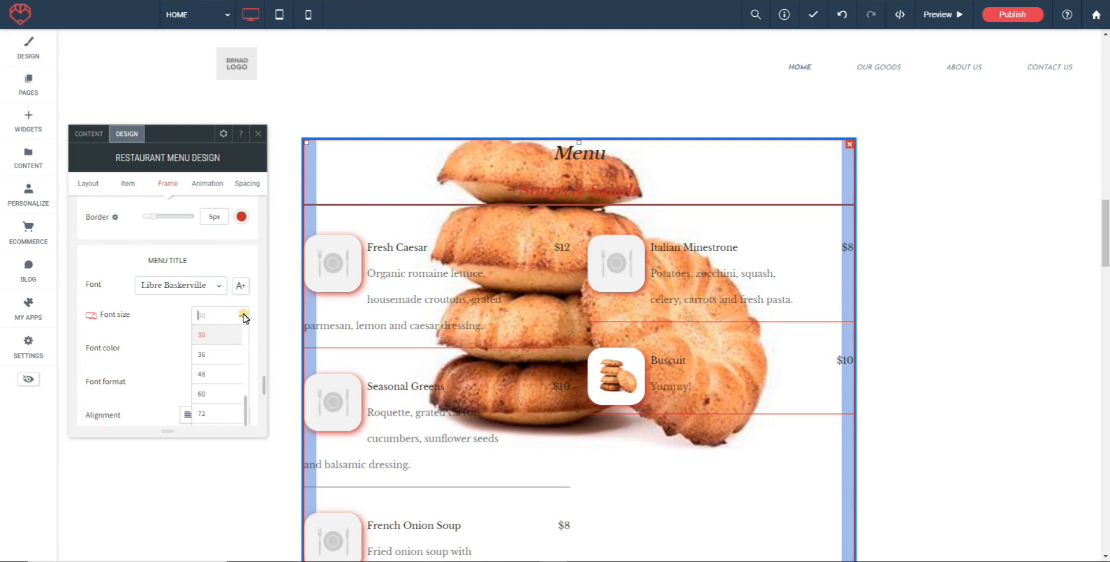
left_click(206, 362)
scroll(174, 347, "down", 1)
left_click(200, 348)
scroll(168, 322, "down", 2)
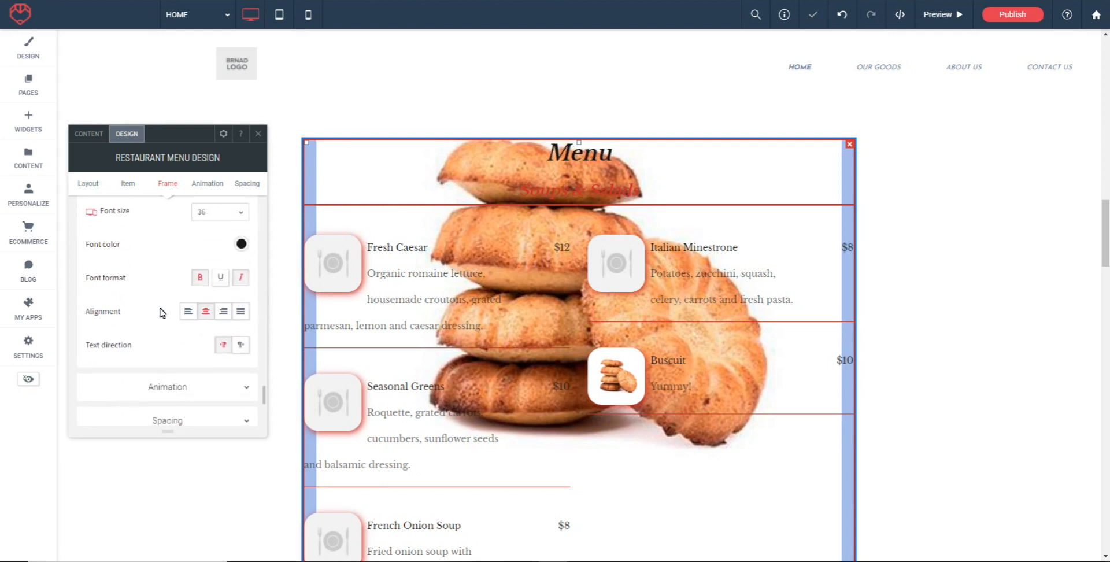
Give the menu widget a Fade animation triggered by Scroll.
scroll(162, 313, "down", 2)
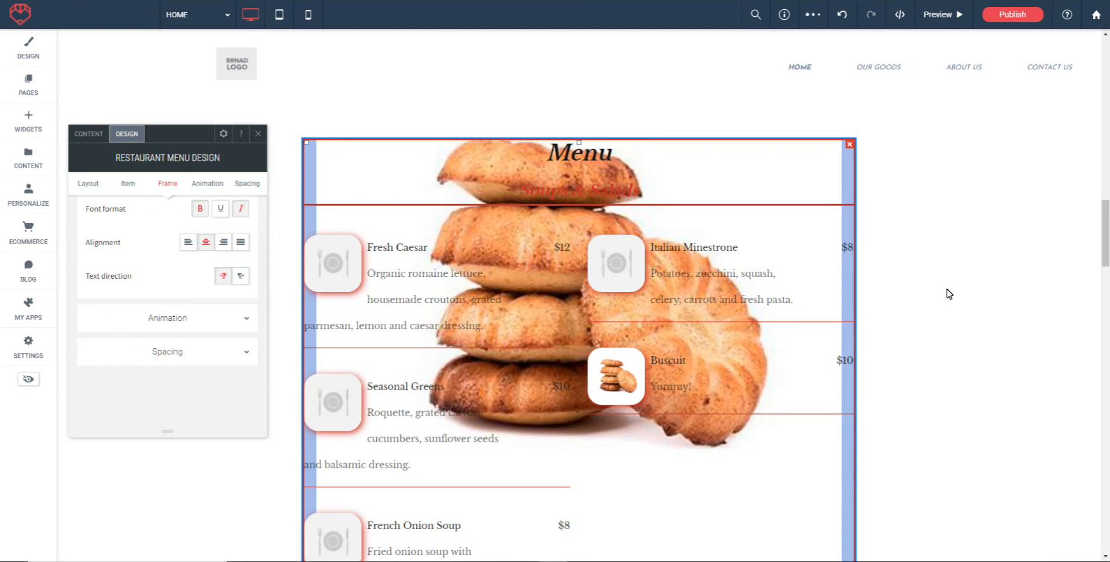
scroll(850, 310, "down", 3)
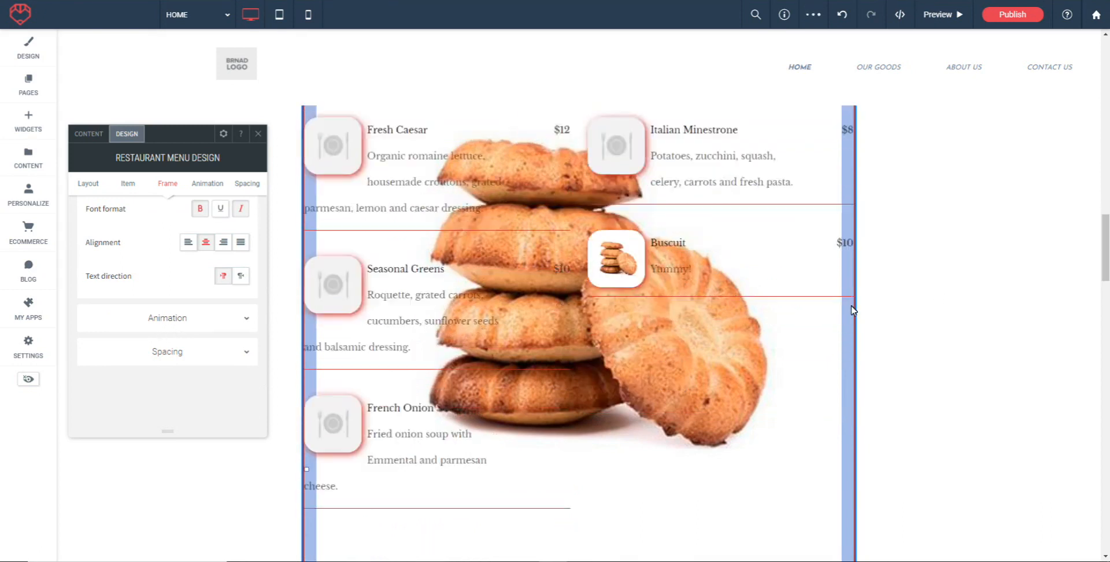
left_click(158, 321)
scroll(212, 317, "down", 1)
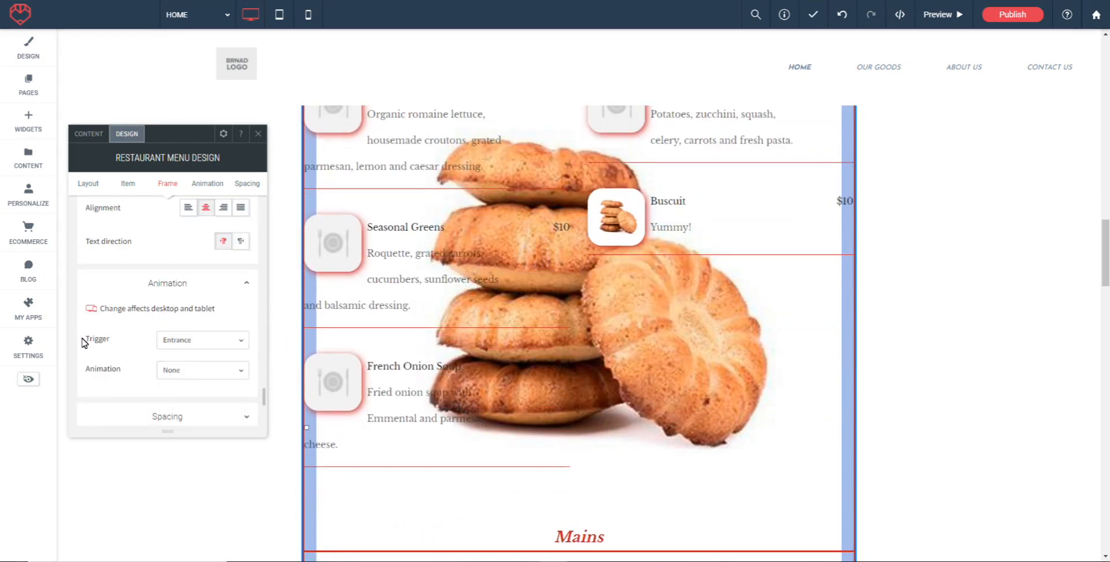
left_click(210, 343)
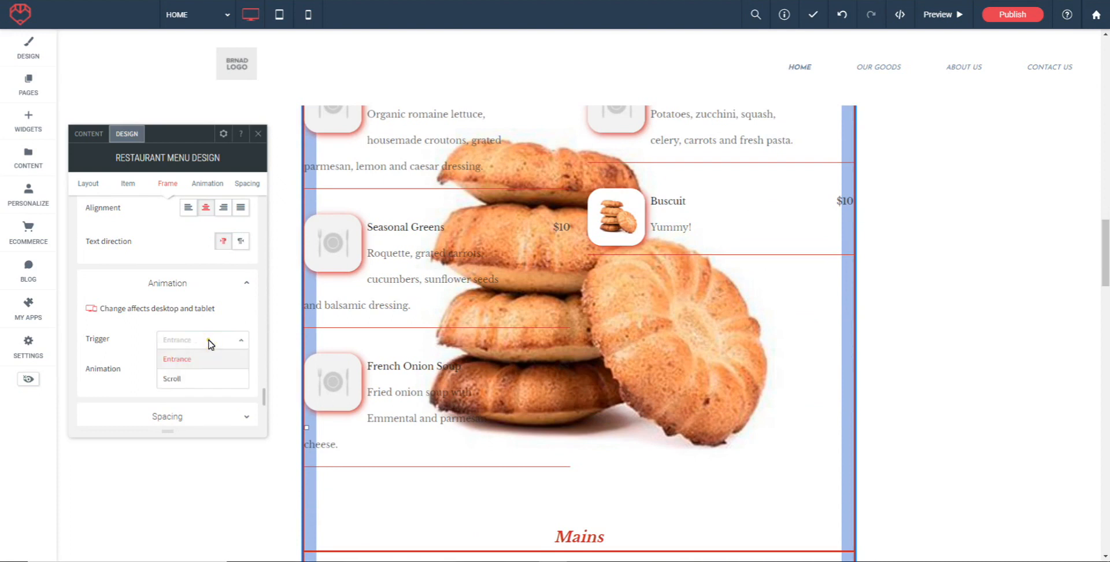
left_click(186, 379)
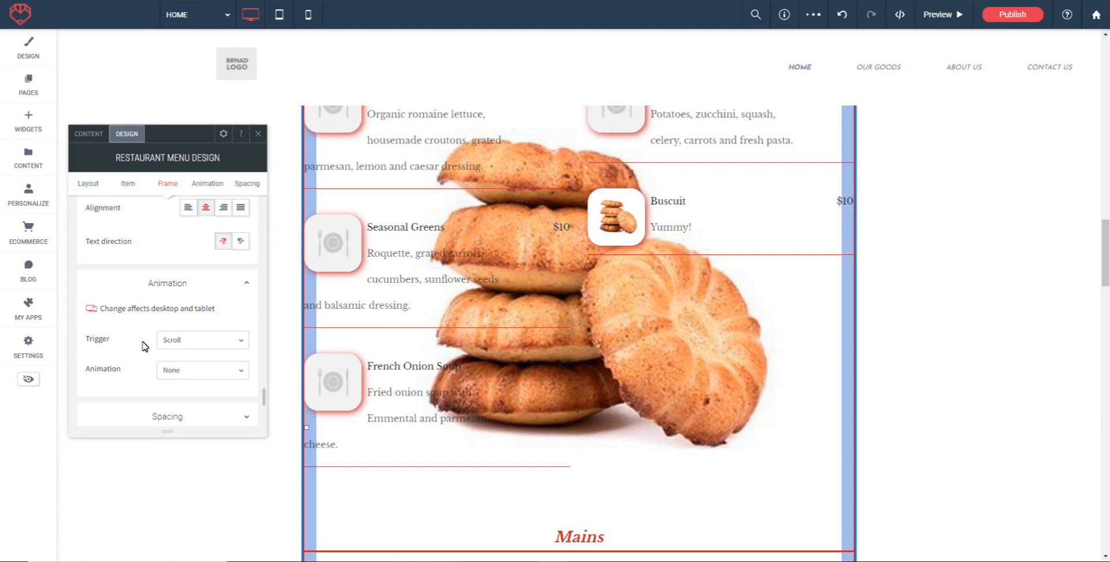
scroll(145, 362, "down", 2)
left_click(191, 302)
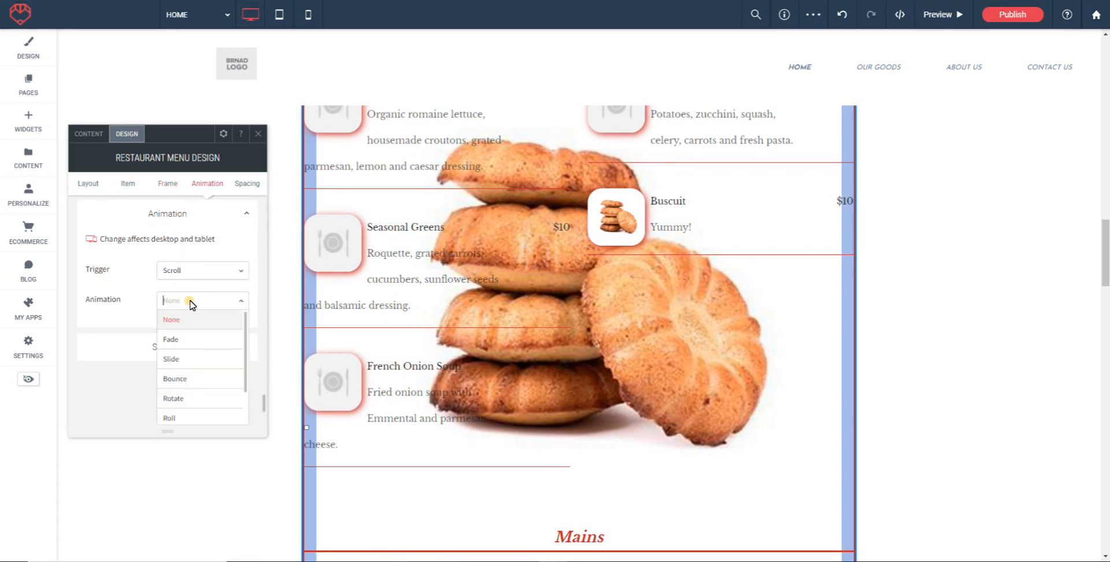
left_click(178, 343)
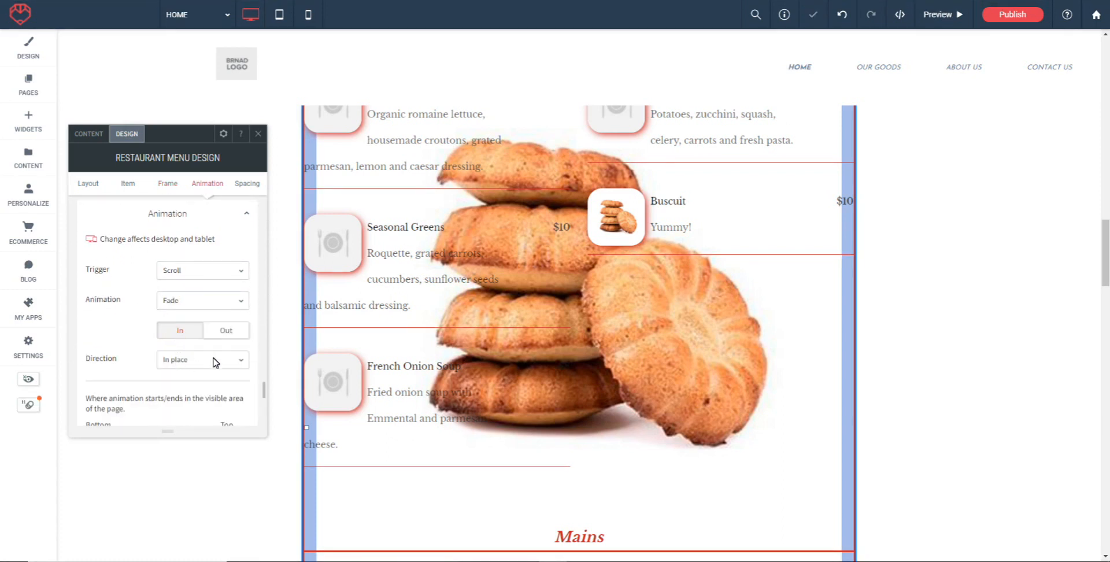
Preview the site and move through the page to examine how the menu's scroll animation plays.
scroll(167, 341, "down", 2)
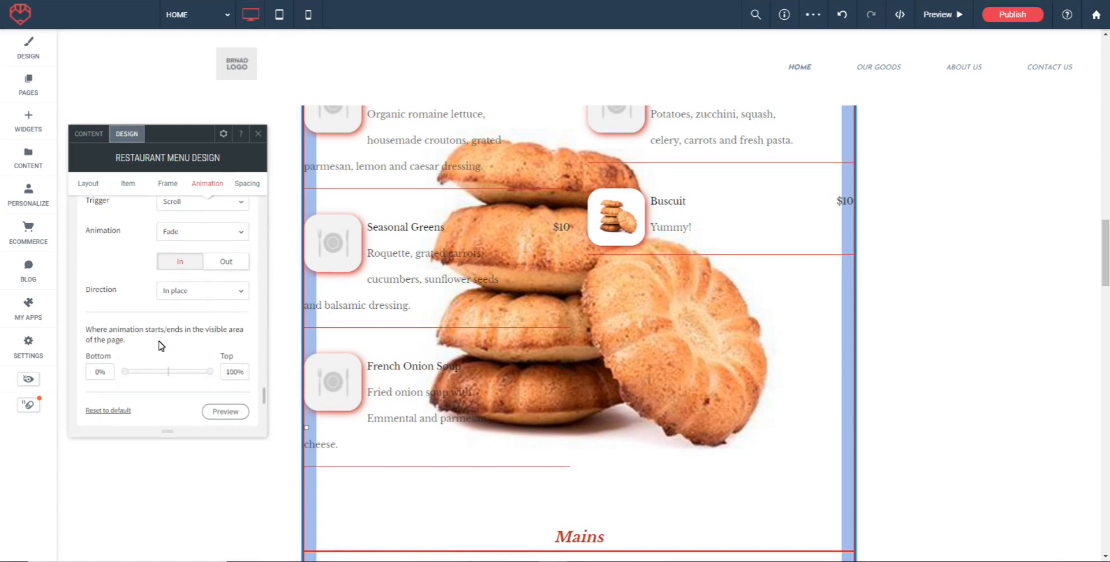
scroll(155, 361, "down", 1)
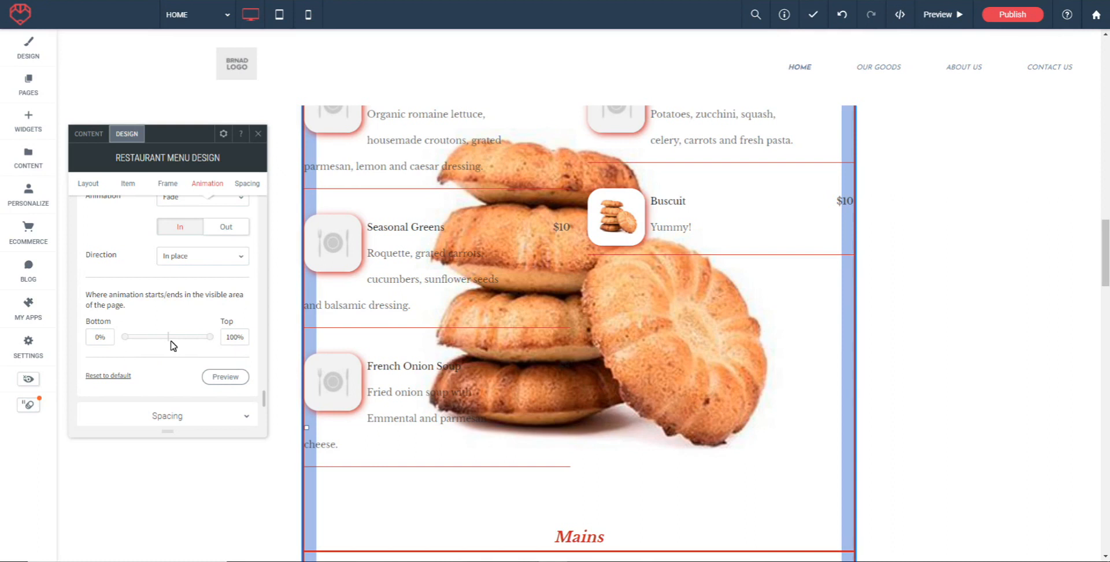
scroll(162, 362, "down", 1)
left_click(226, 343)
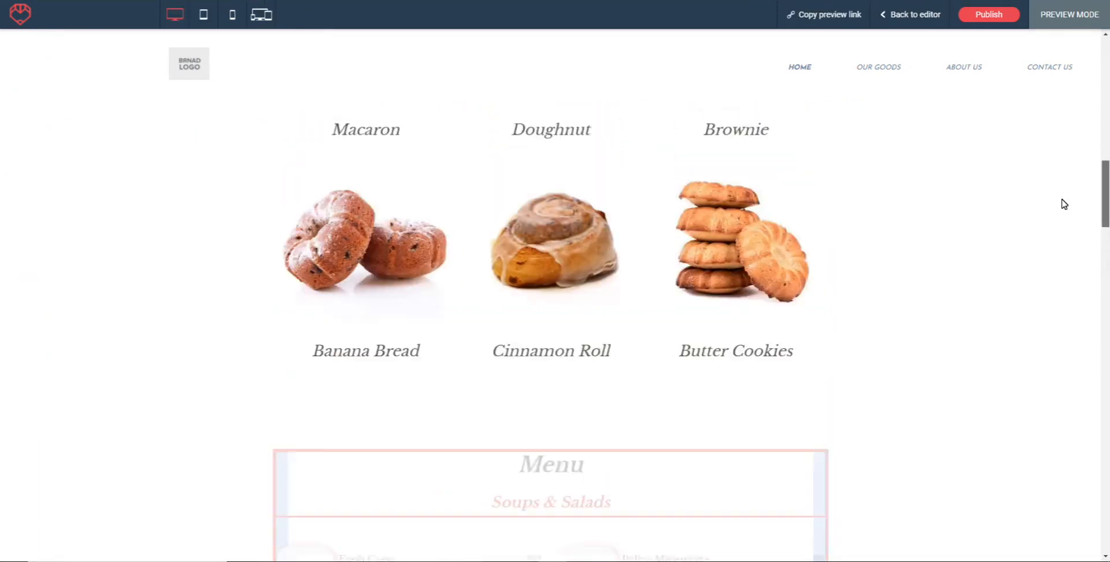
left_click_drag(1061, 199, 1075, 297)
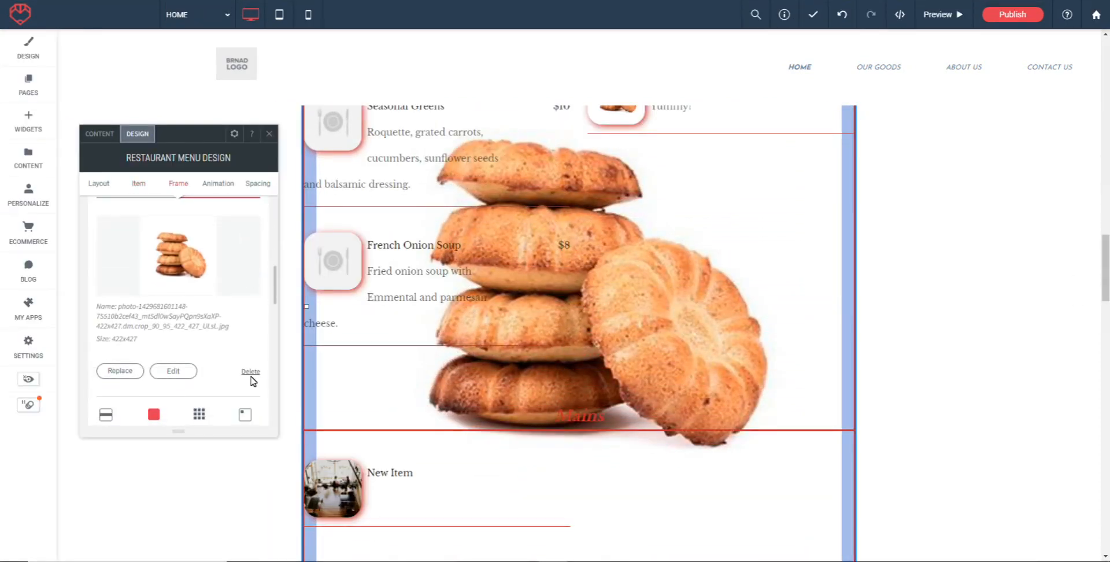
Delete the frame's cookie background image and set its background color to none.
left_click(252, 378)
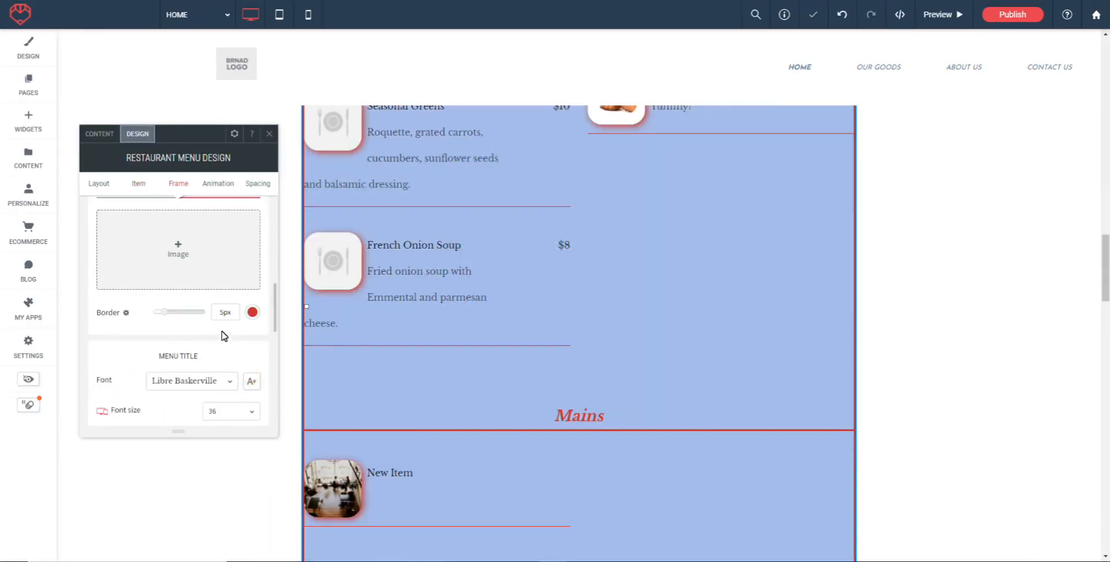
scroll(219, 341, "up", 2)
left_click(137, 263)
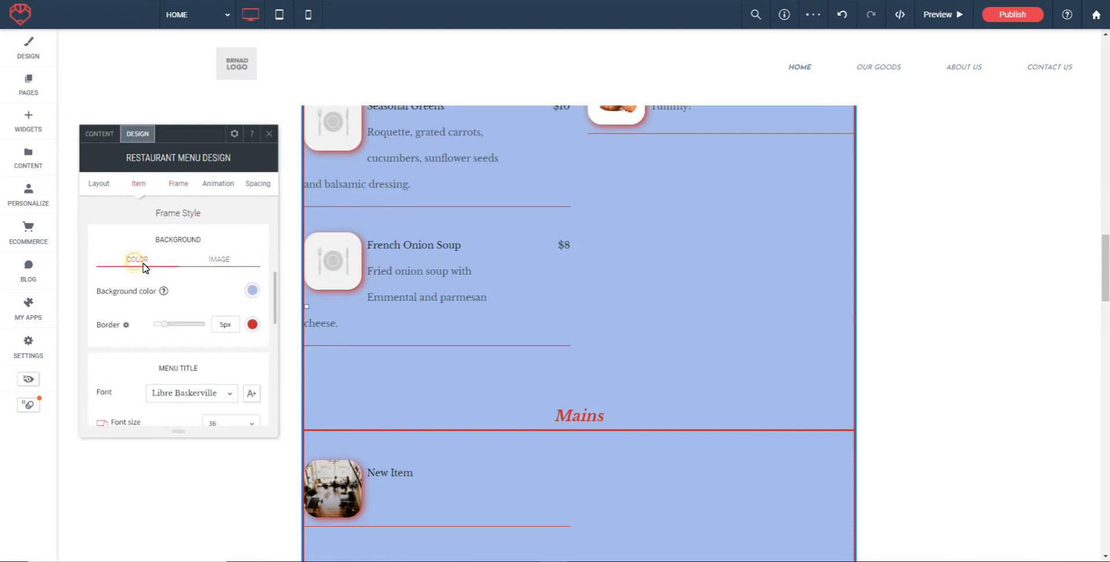
left_click(253, 291)
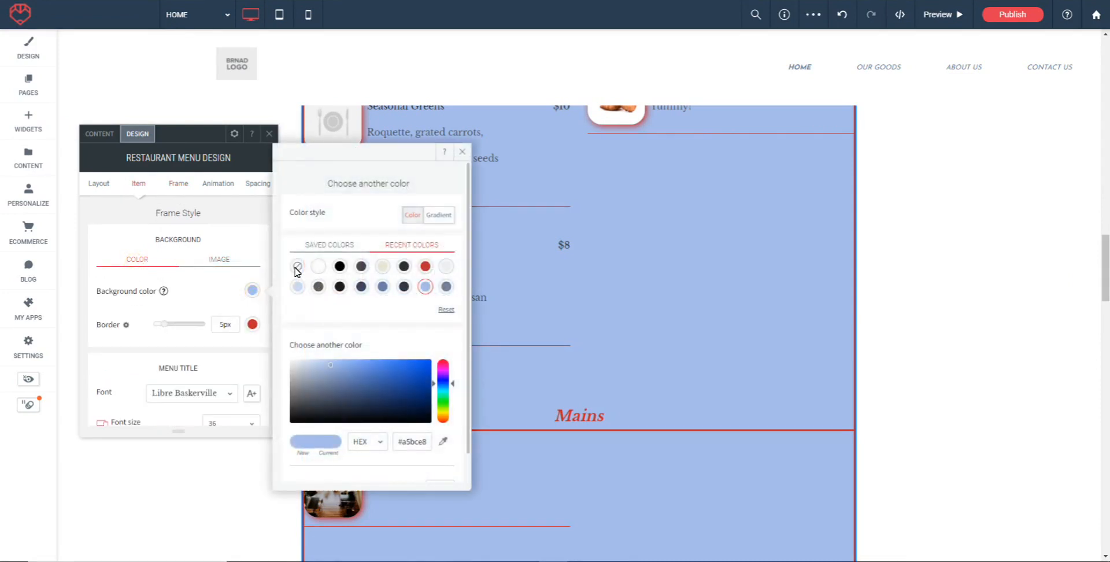
left_click(297, 266)
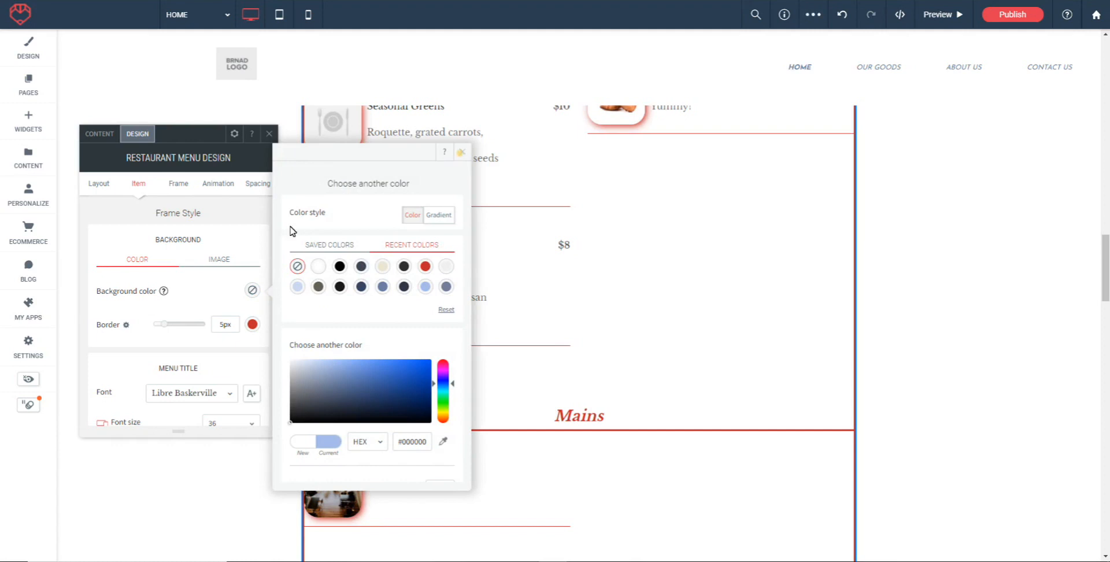
left_click(199, 297)
Set the menu frame's inner spacing to 20px on all four sides.
scroll(210, 232, "down", 10)
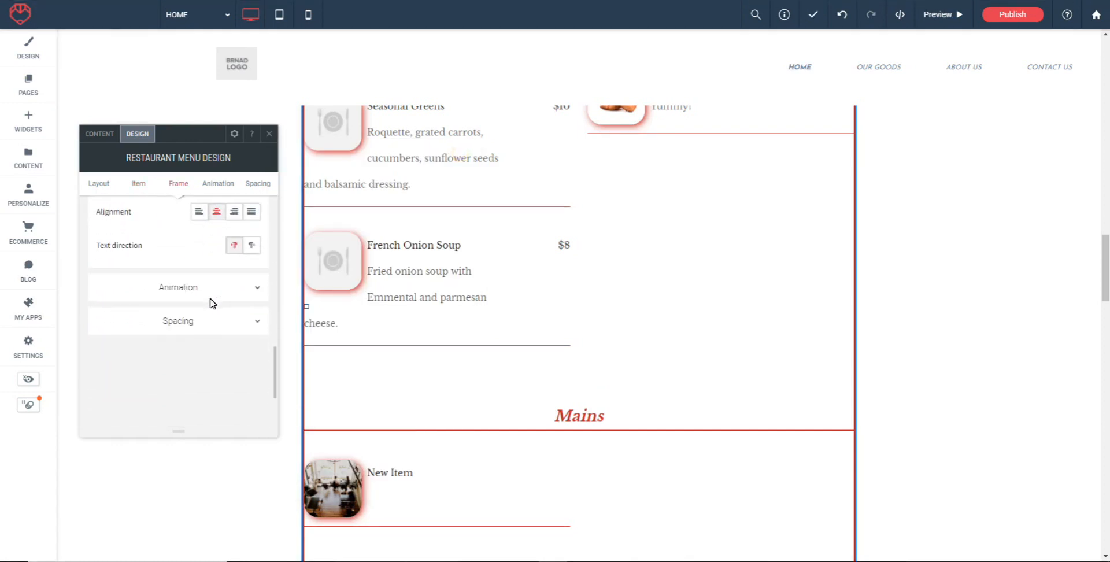
left_click(181, 321)
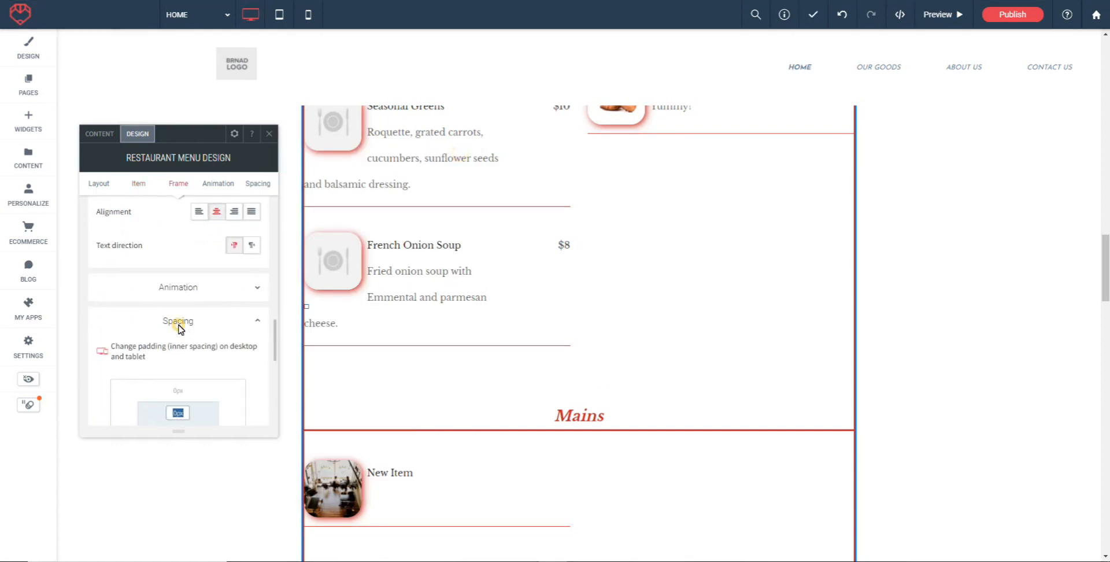
scroll(158, 330, "down", 3)
scroll(620, 330, "up", 5)
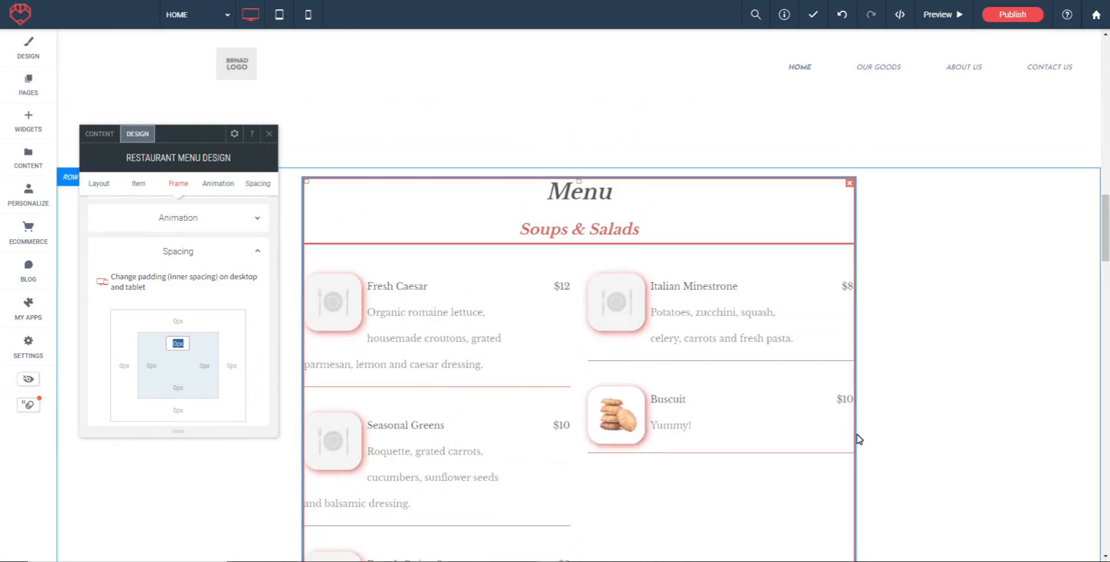
scroll(780, 422, "down", 7)
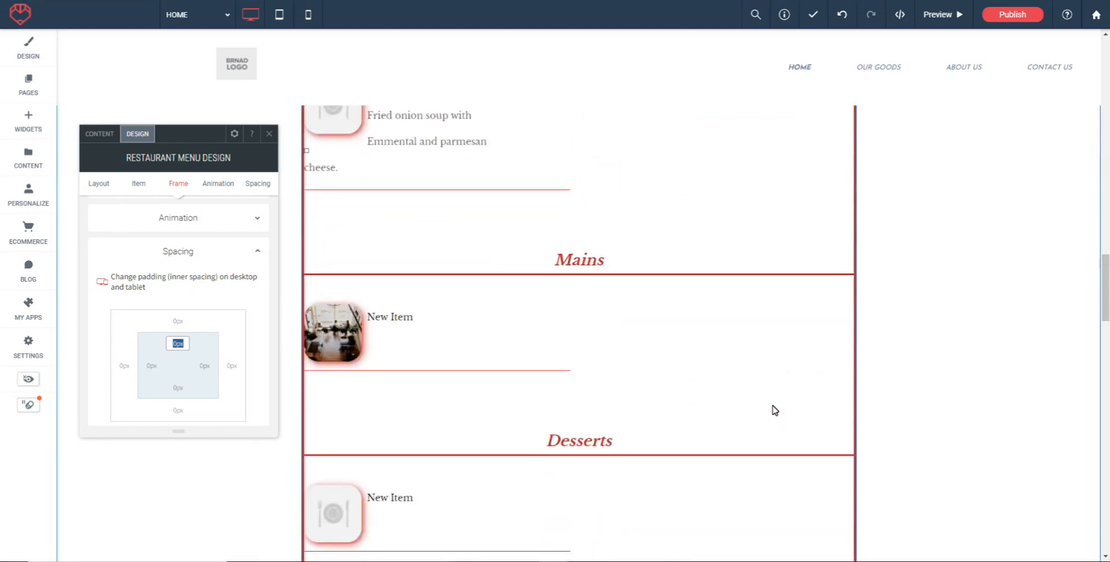
scroll(774, 411, "down", 3)
scroll(609, 405, "up", 6)
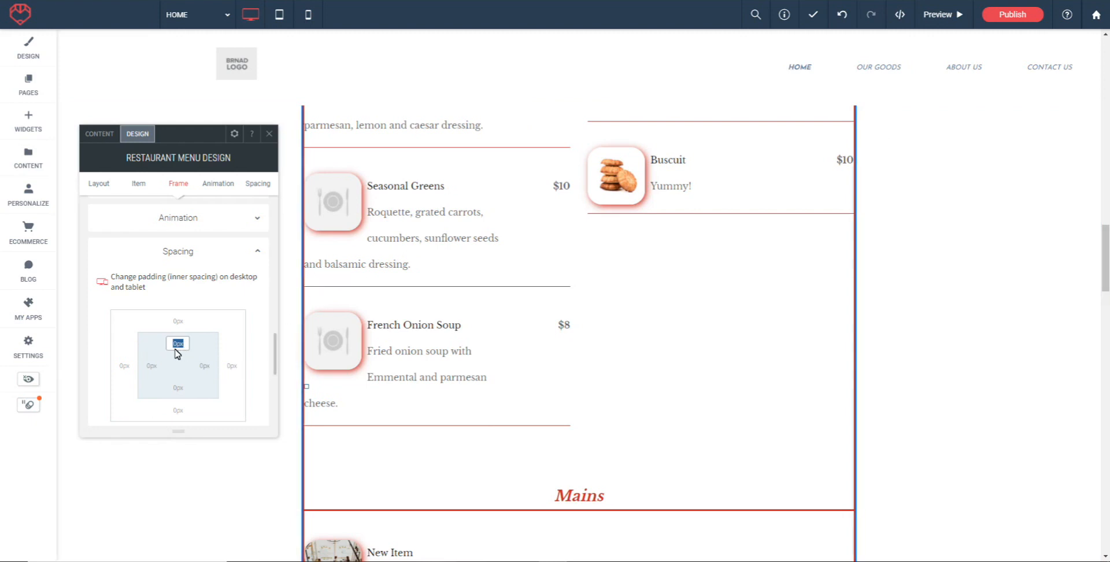
type("20")
key("Return")
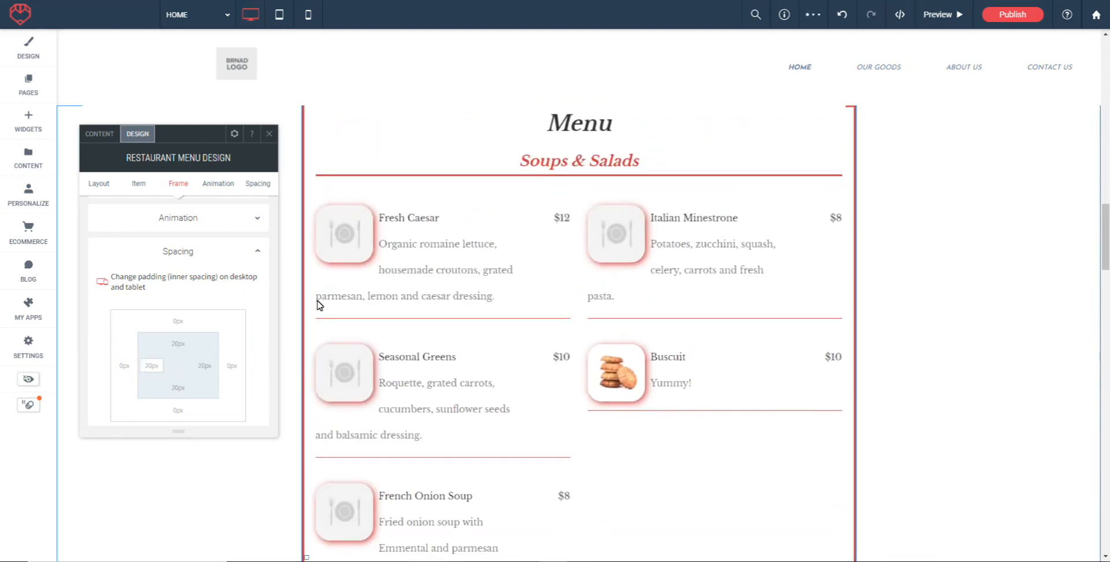
Narrow the menu widget to roughly three fifths of its width by resizing it from its lower corner.
scroll(821, 318, "up", 4)
scroll(501, 323, "down", 4)
scroll(905, 336, "down", 10)
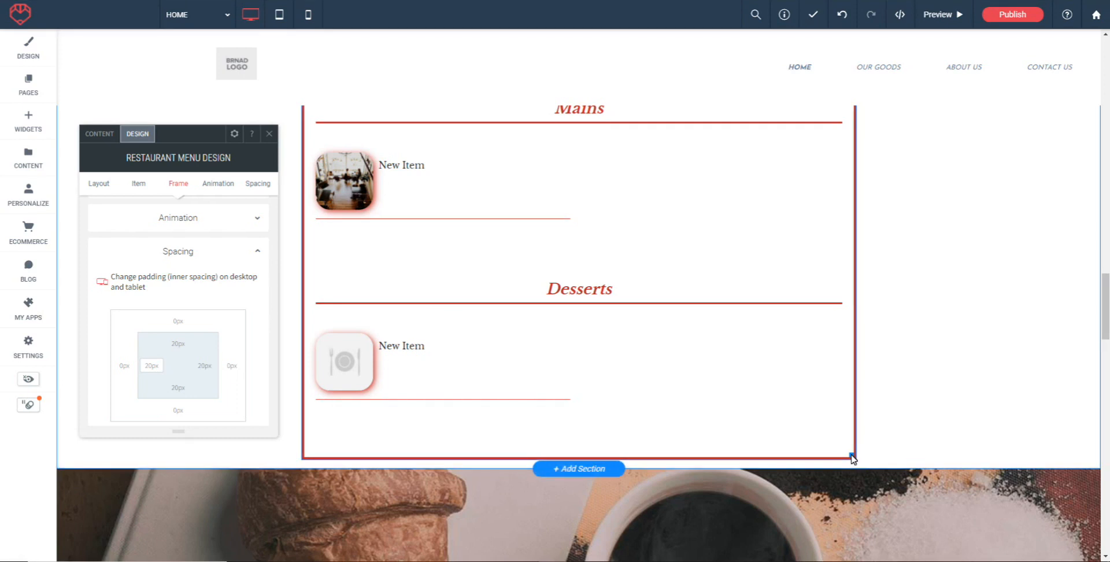
left_click_drag(852, 457, 738, 445)
scroll(952, 378, "up", 8)
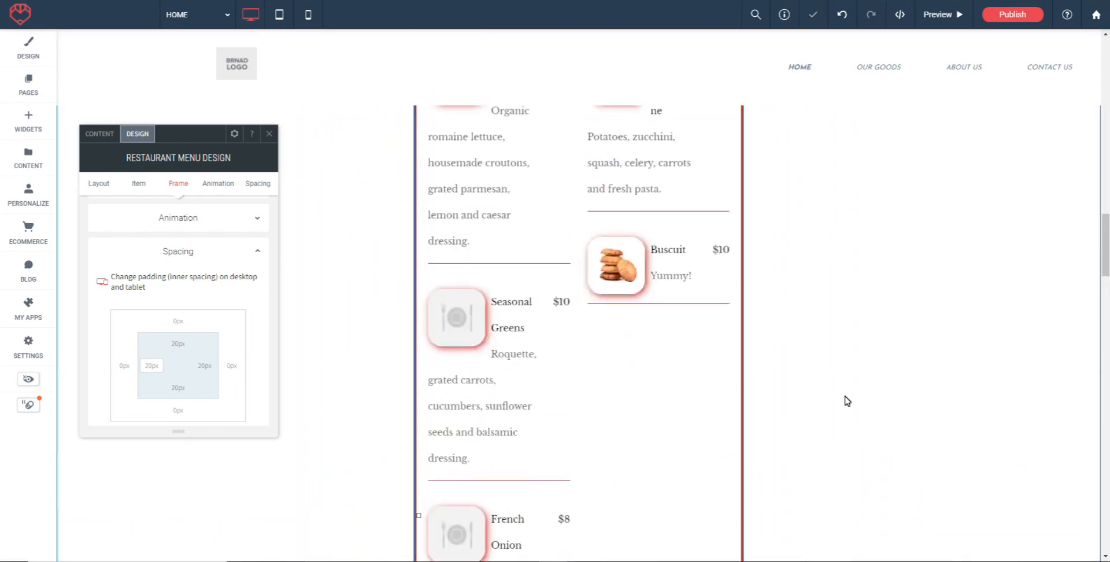
Align the narrowed menu widget to the right within its column.
scroll(844, 401, "up", 2)
scroll(843, 404, "down", 3)
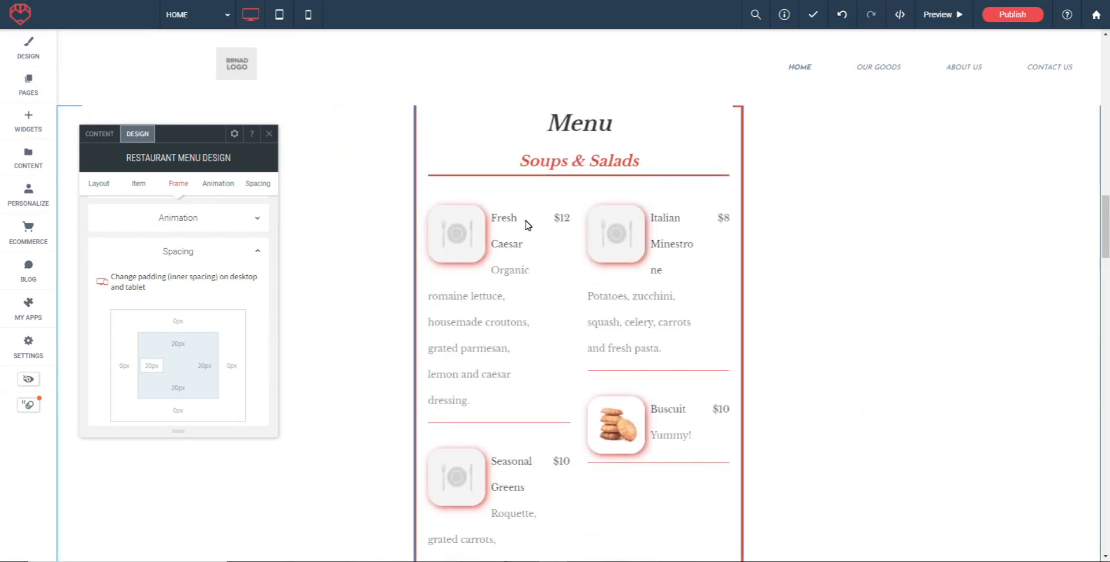
left_click(234, 134)
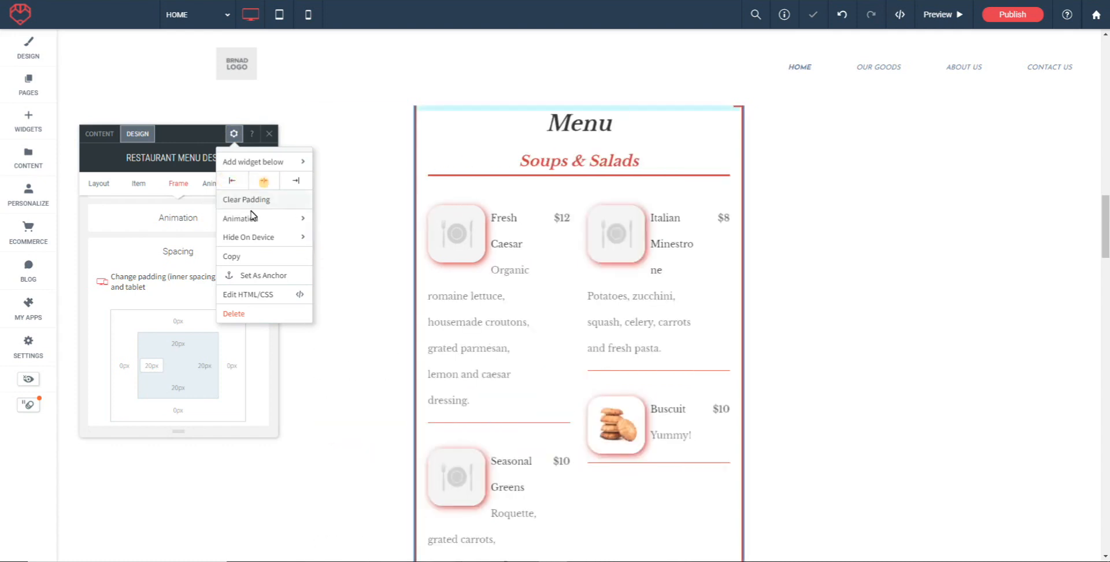
left_click(298, 184)
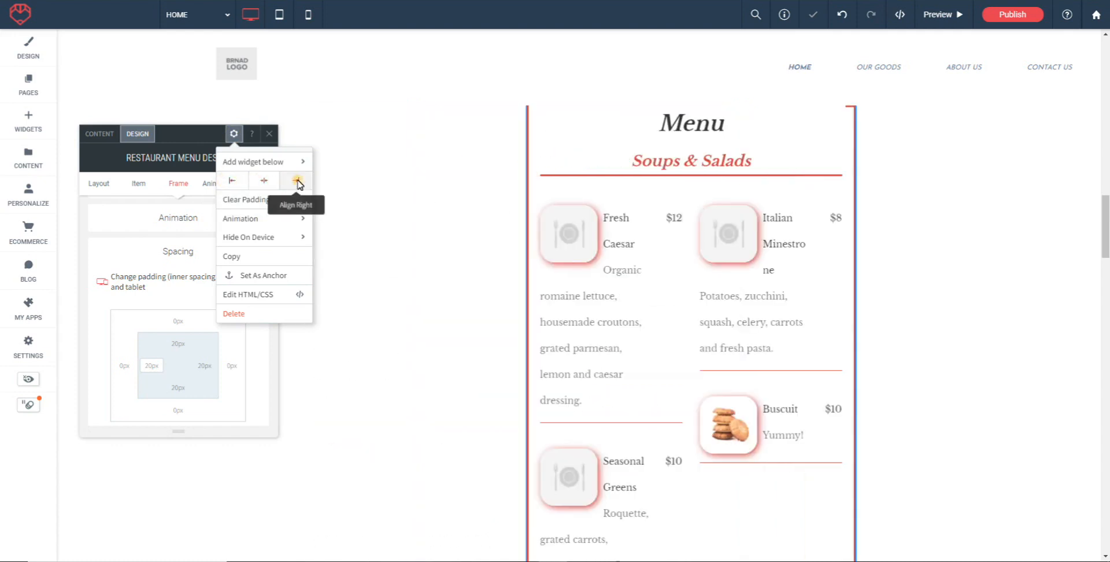
Align the menu widget to the left of its column and widen it to the full column width by resizing from its lower corner.
left_click(232, 182)
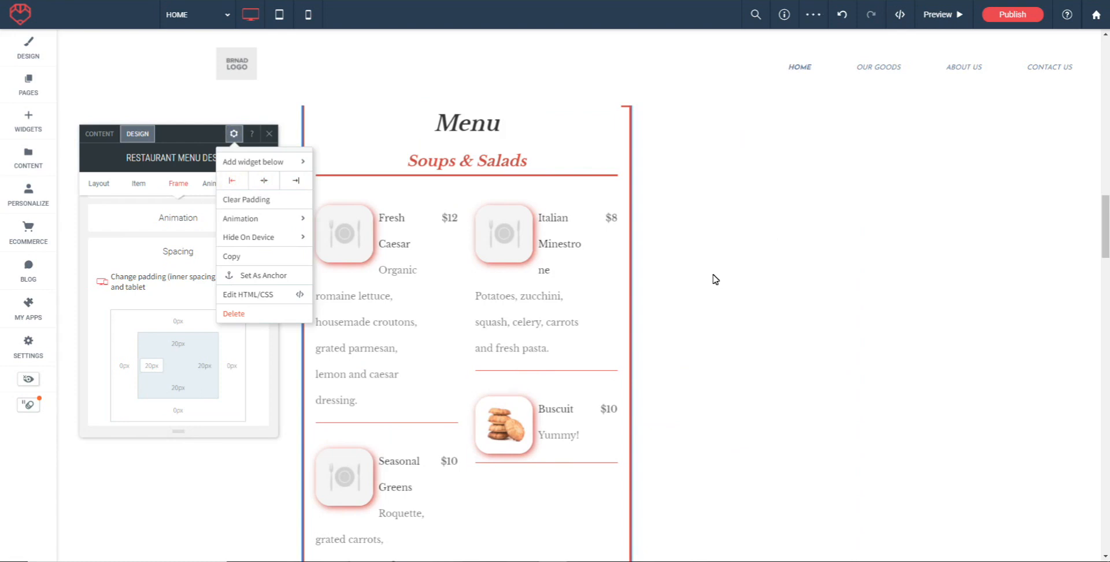
left_click(835, 264)
scroll(783, 294, "down", 10)
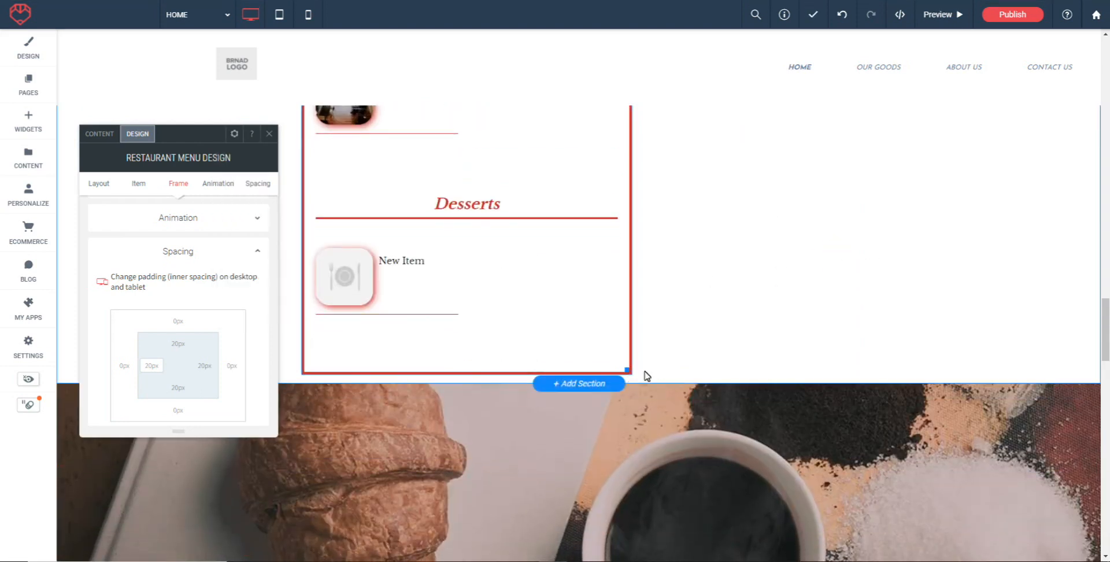
left_click_drag(627, 373, 862, 299)
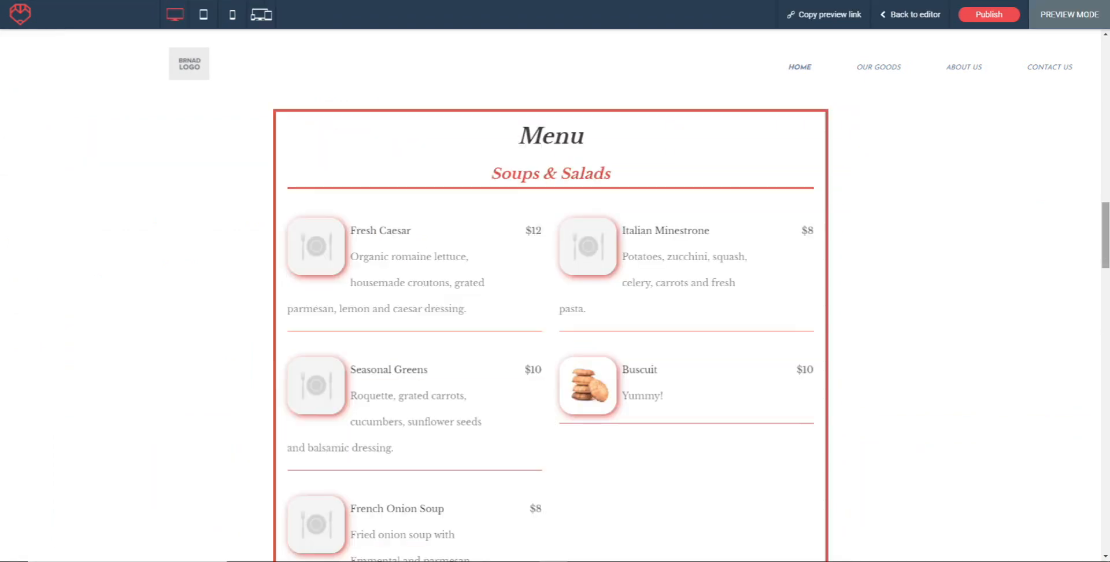
Preview the home page on desktop and examine the menu's frame, sections and item layout in context.
scroll(1101, 255, "up", 5)
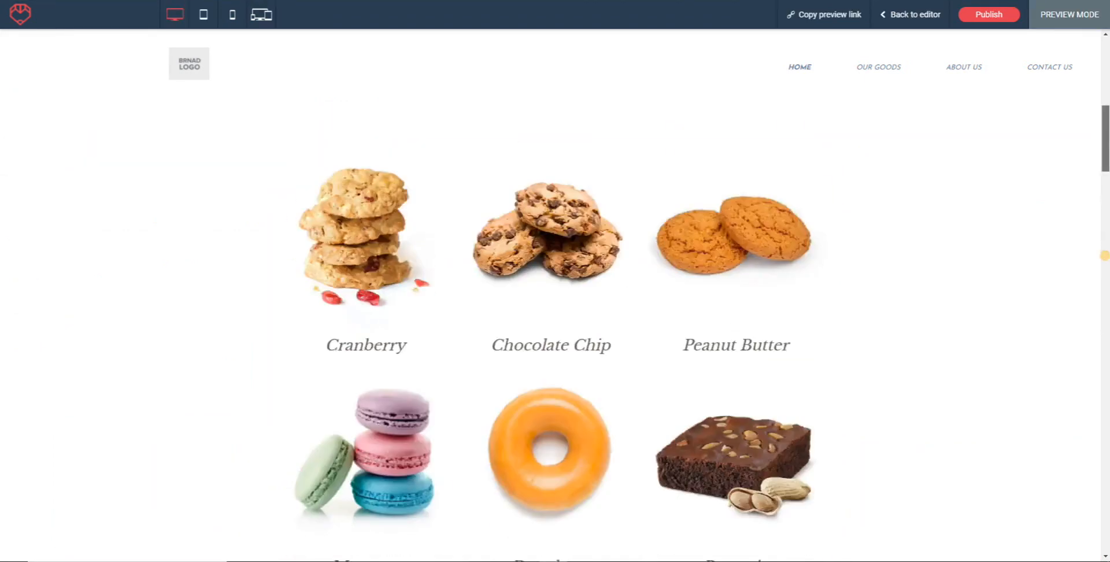
scroll(1101, 255, "down", 10)
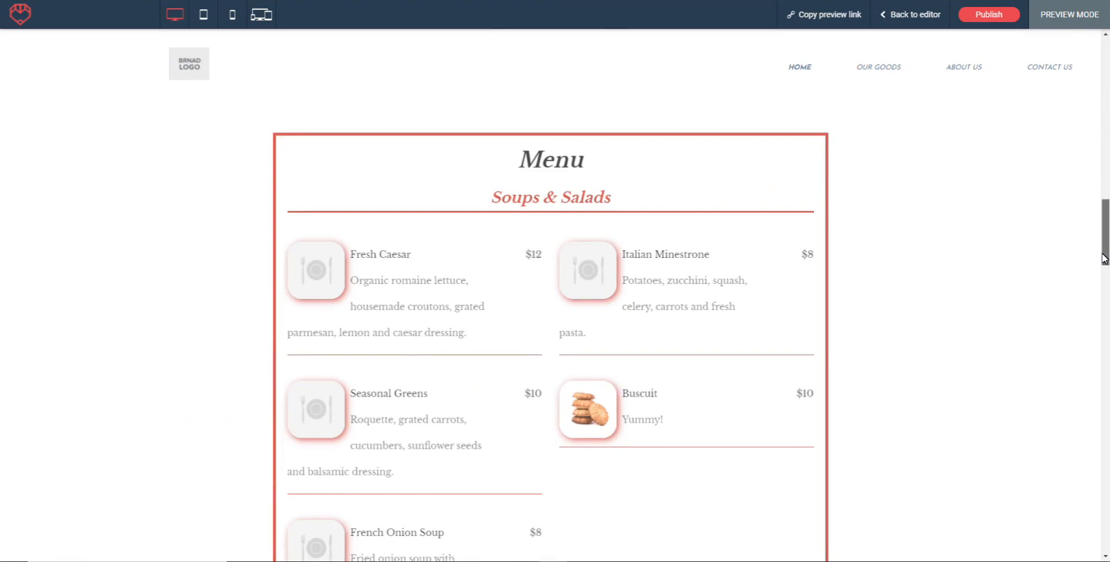
scroll(975, 298, "down", 15)
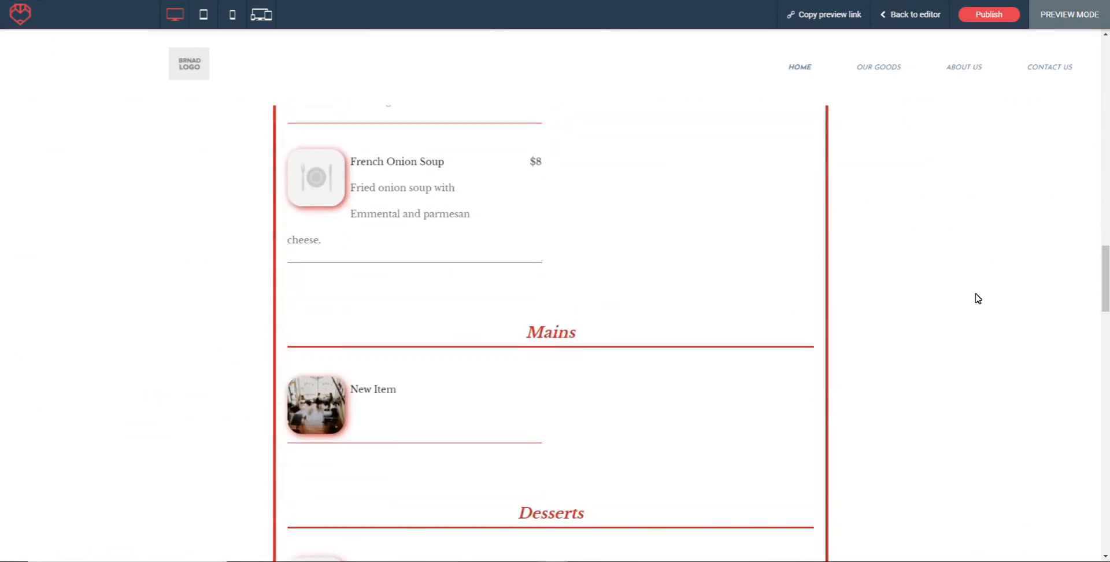
scroll(985, 304, "up", 10)
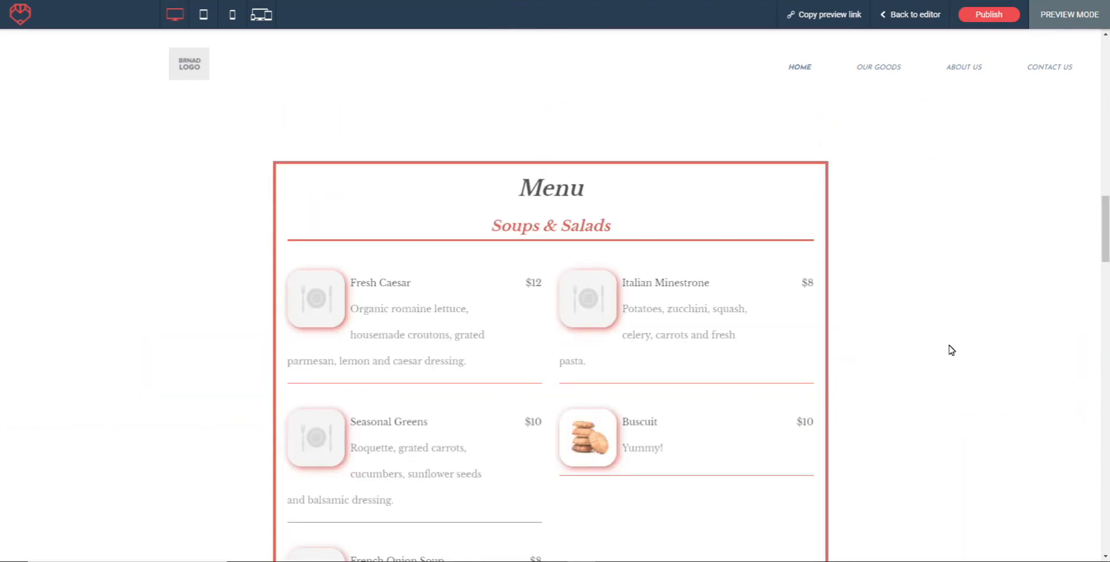